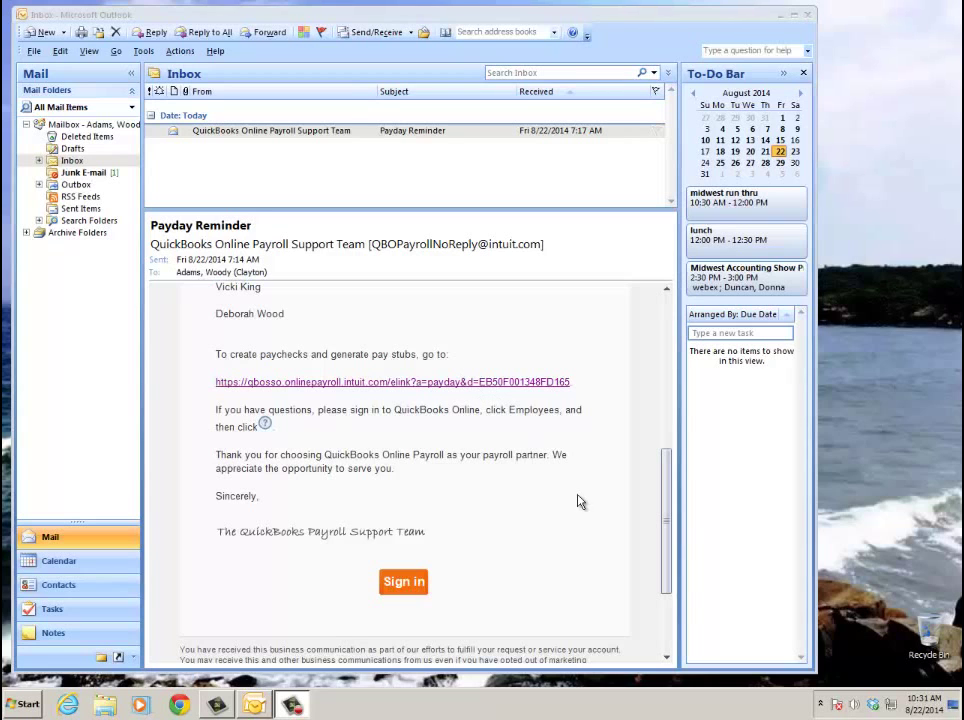
- Read through the 08/22/2014 payday reminder email in Outlook
drag(667, 473, 286, 402)
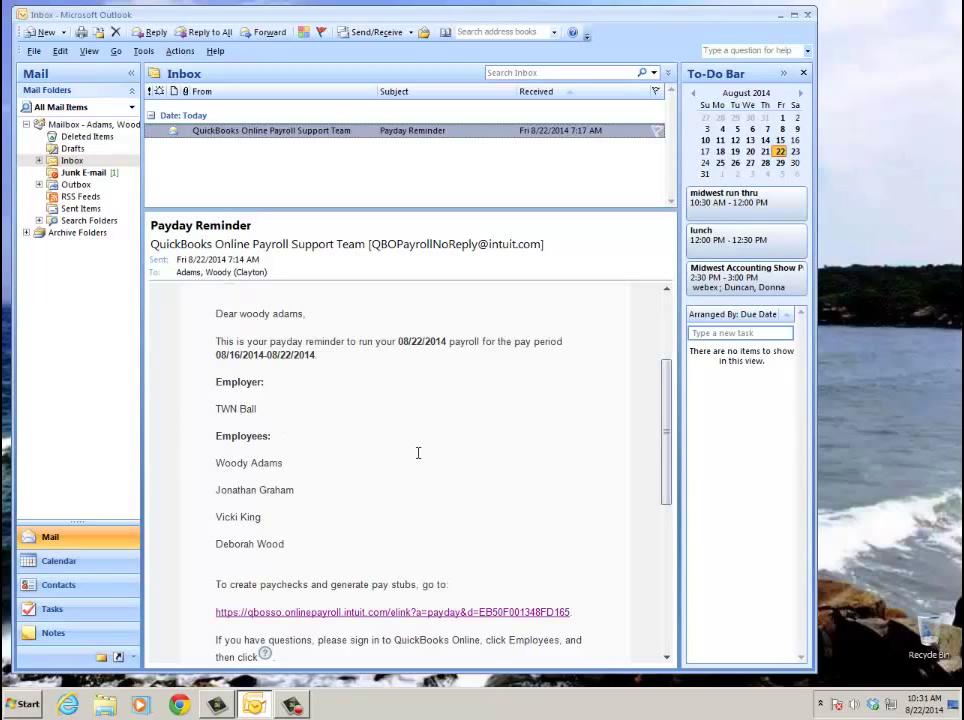
scroll(409, 441, down, 1)
scroll(413, 430, down, 1)
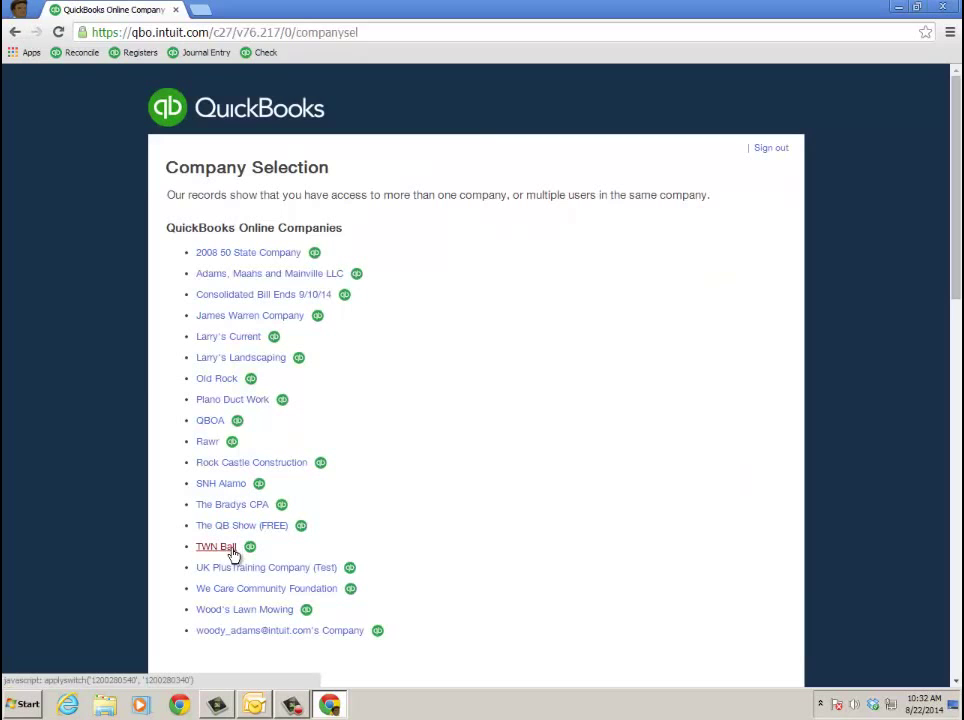
- Open the TWN Ball company from the Company Selection list
click(231, 553)
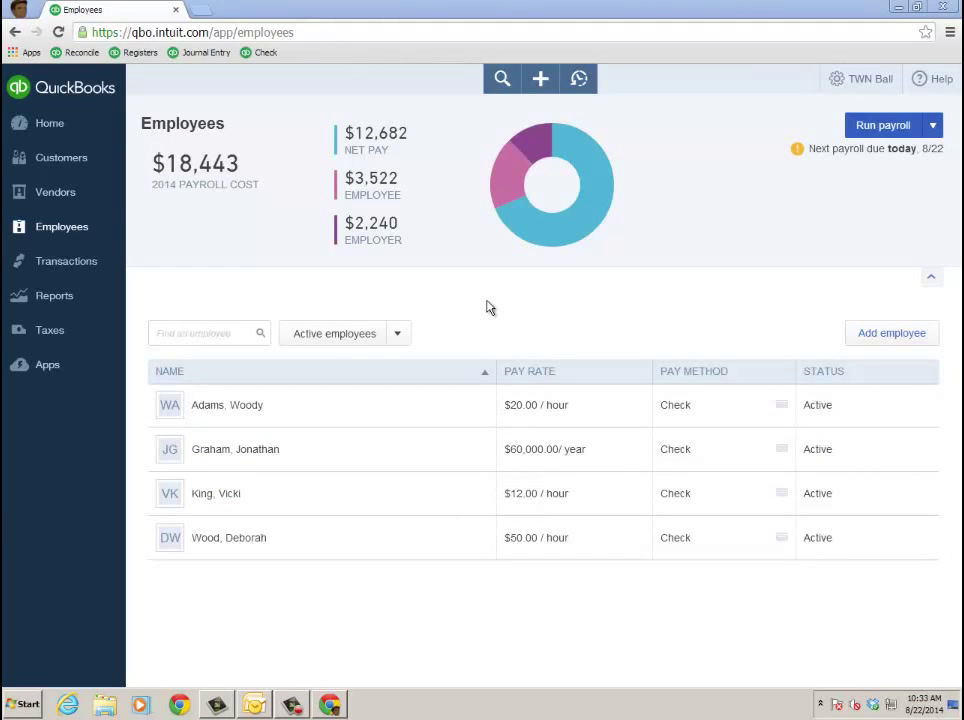
- Run payroll, adding the $20/hour employee at 40 hours and the $12/hour employee at 44, then preview it
click(892, 131)
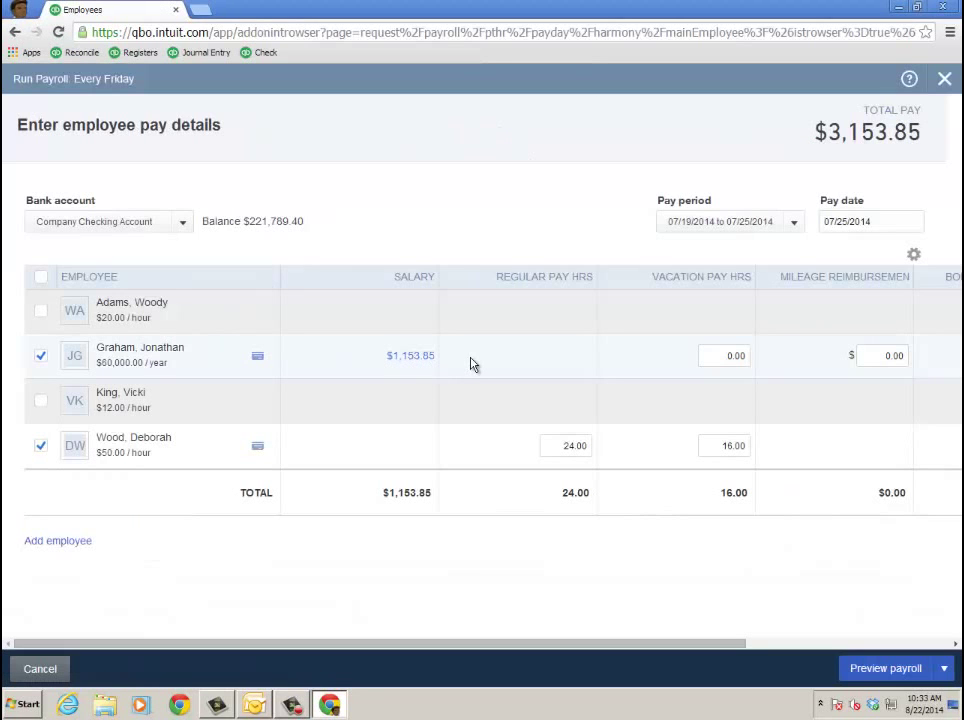
click(41, 311)
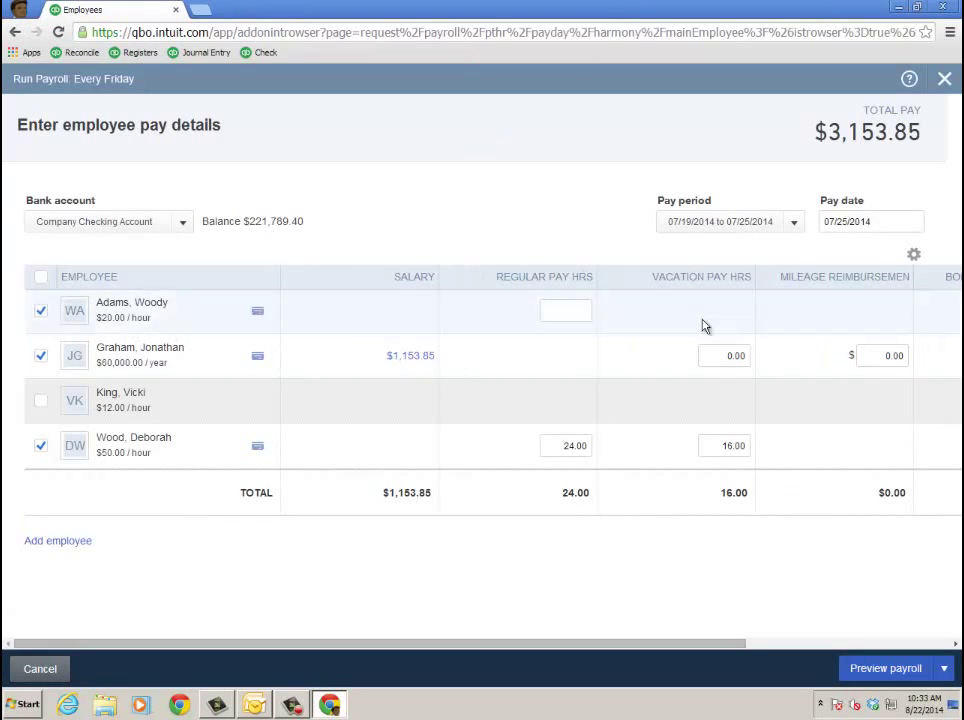
click(570, 311)
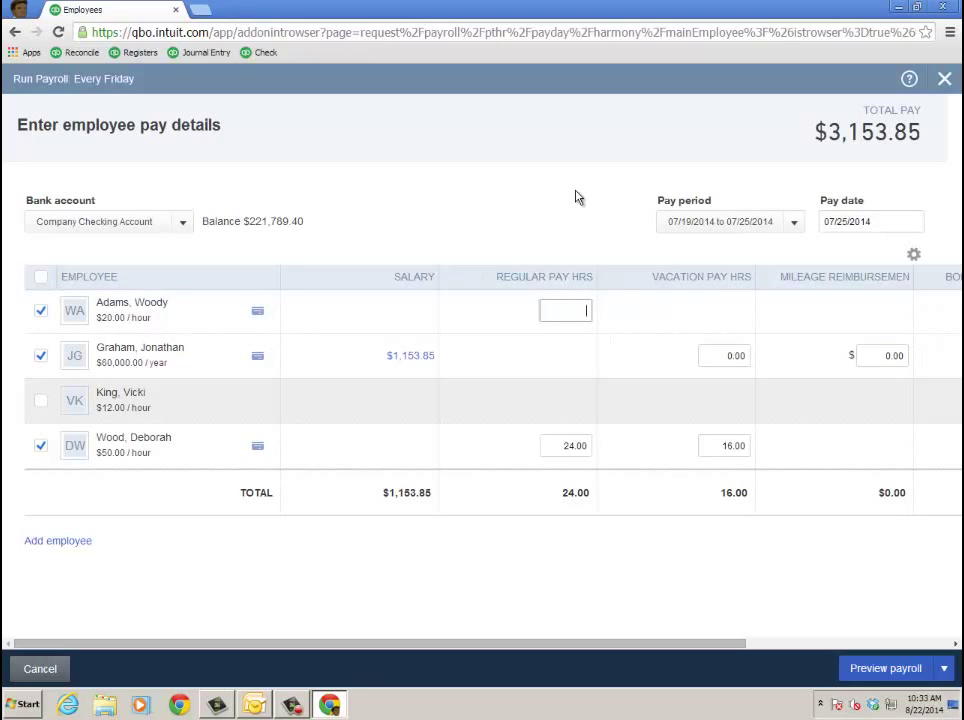
text(40)
click(41, 401)
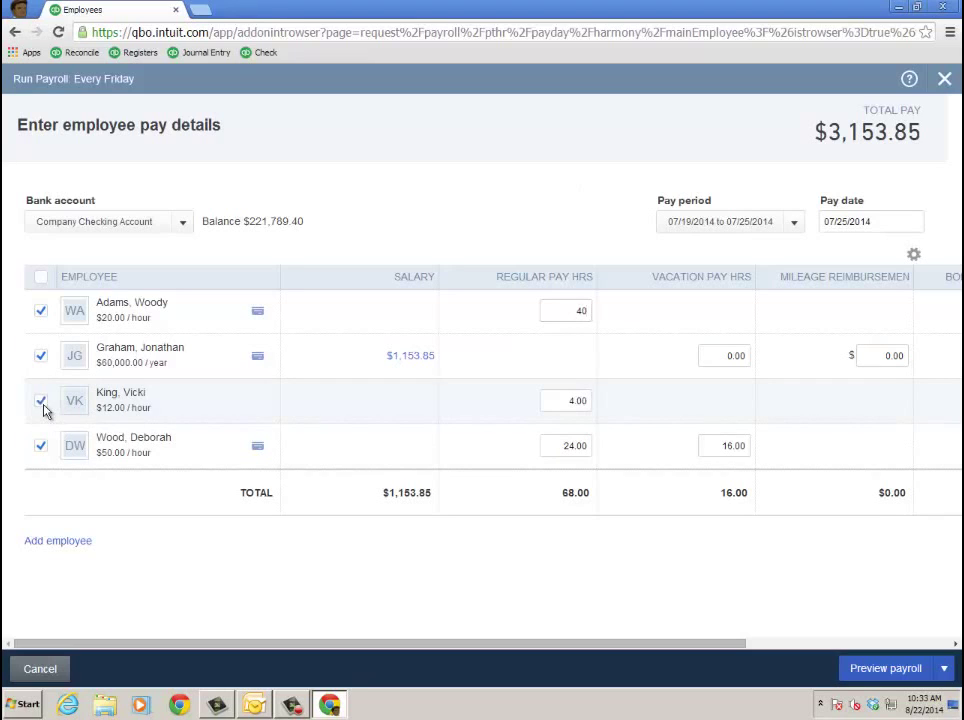
click(565, 400)
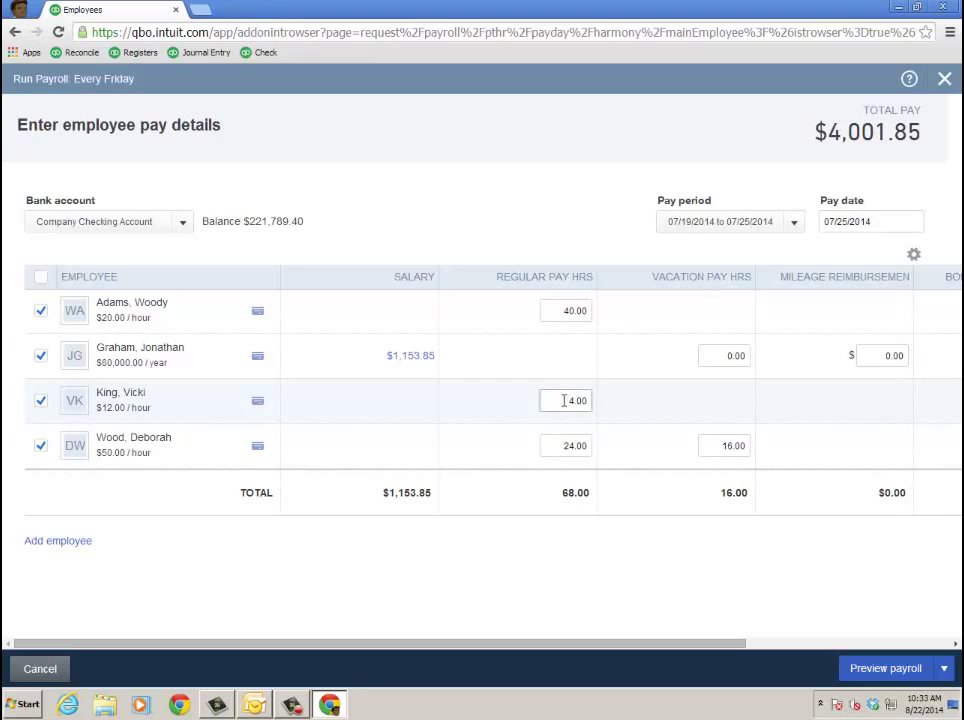
text(4)
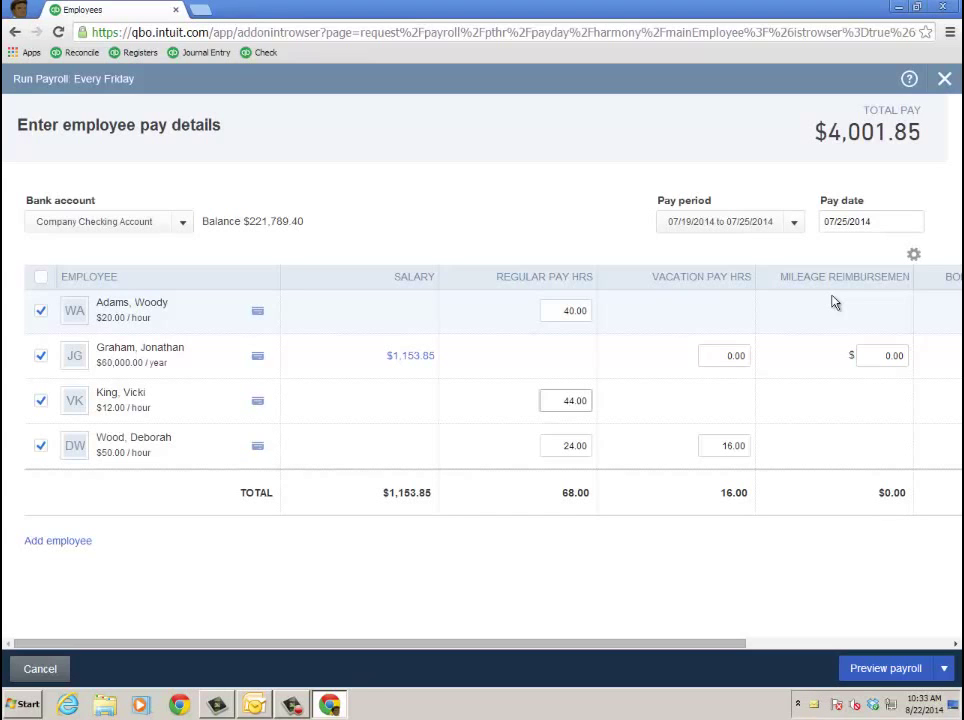
click(886, 669)
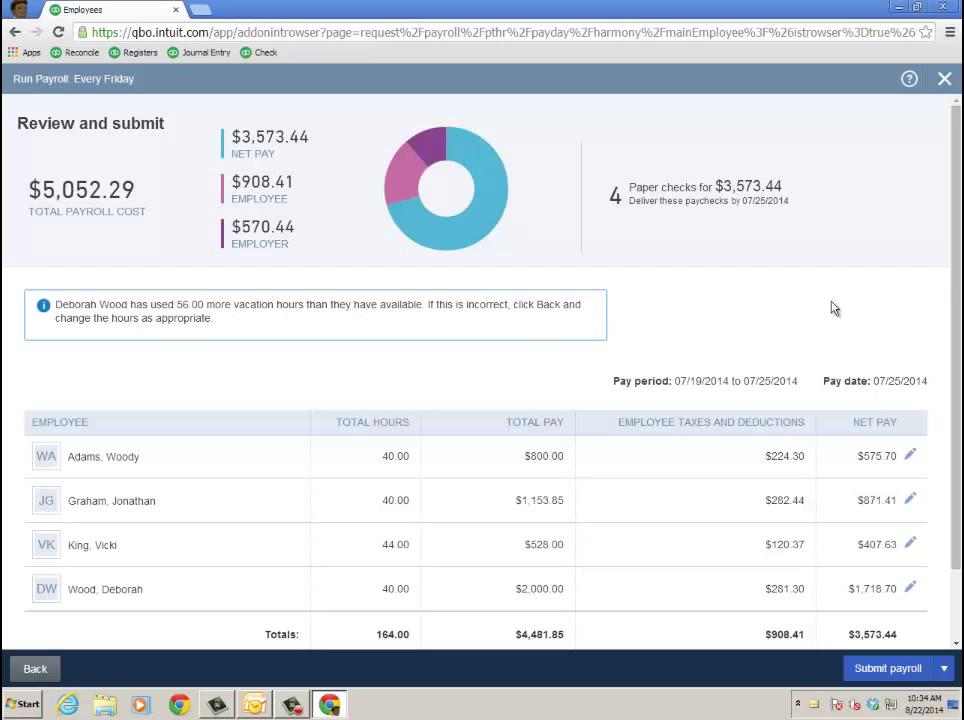
- Scroll the payroll review to the employee table showing 164.00 hours and $4,481.85 gross pay
drag(955, 286, 955, 370)
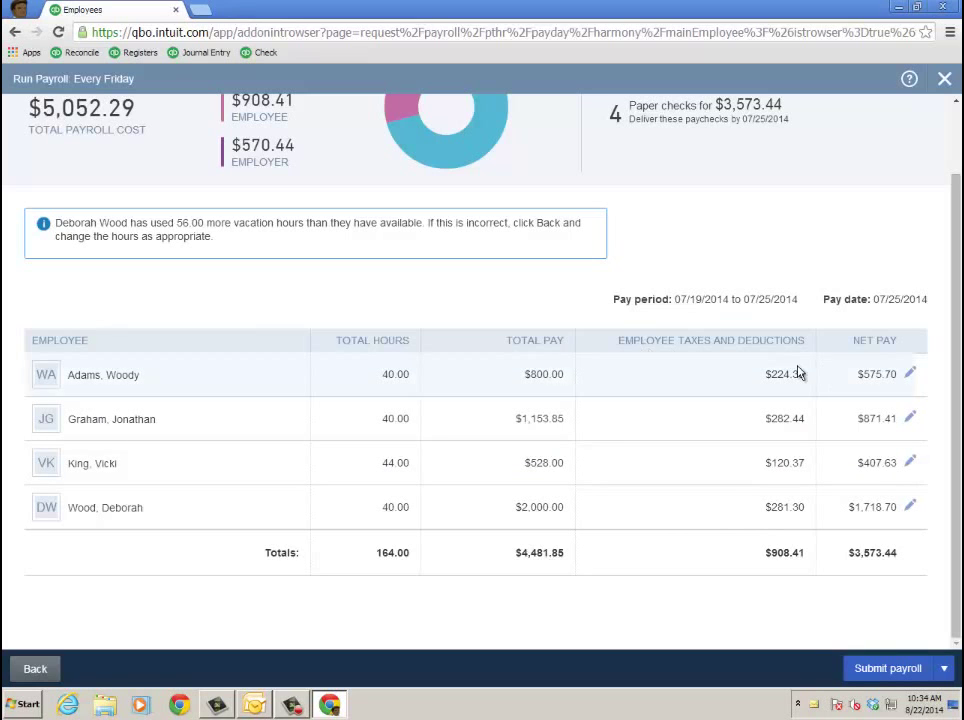
click(910, 378)
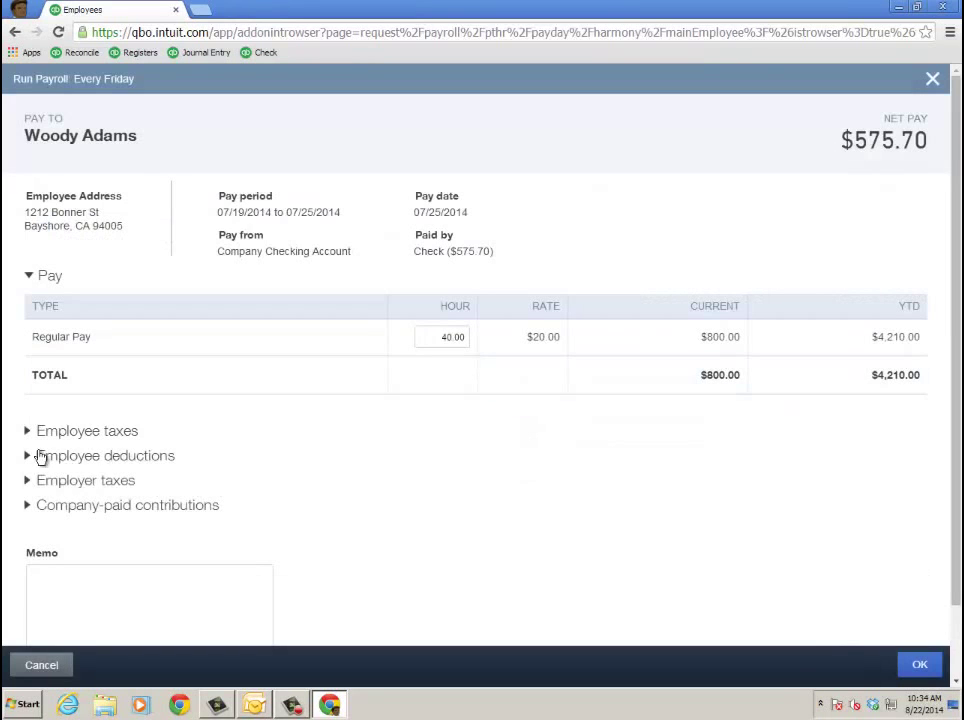
click(28, 433)
scroll(406, 447, down, 3)
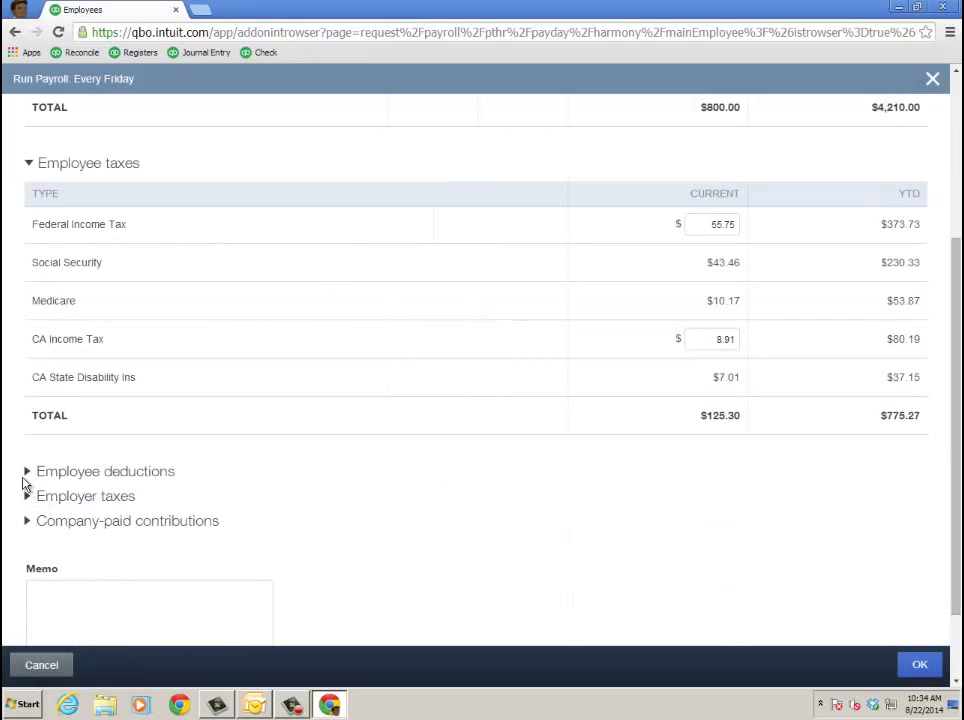
click(31, 170)
click(31, 188)
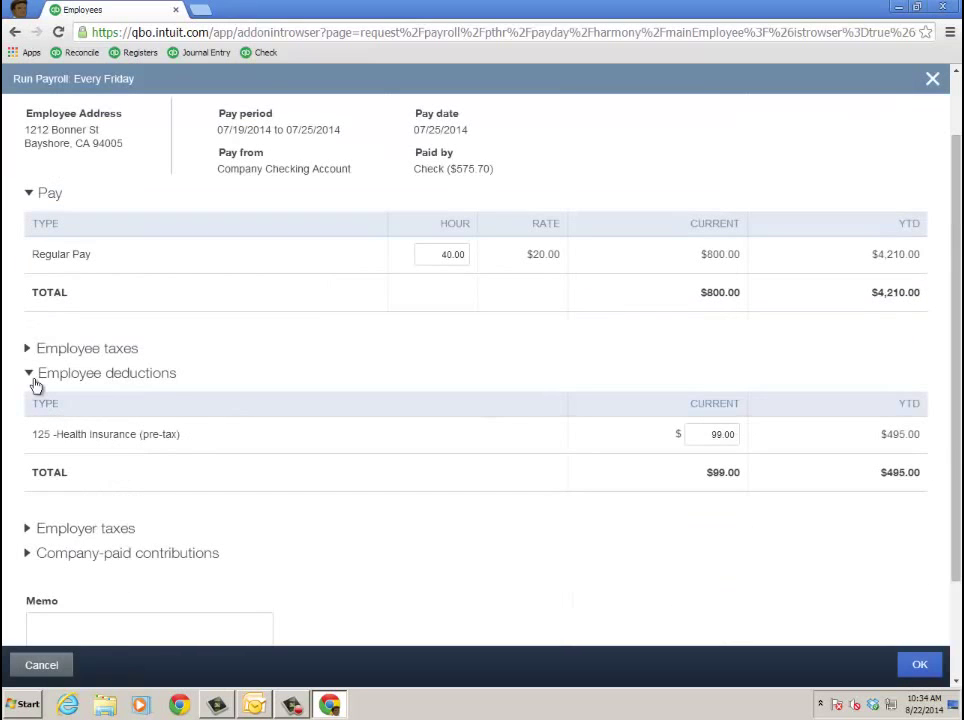
click(30, 377)
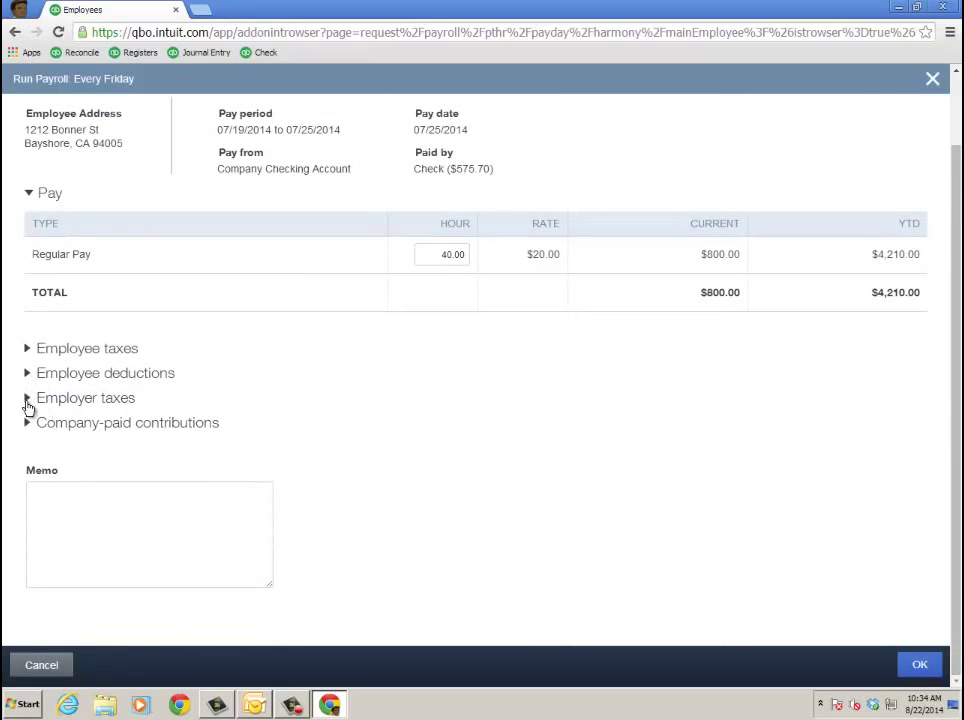
click(27, 400)
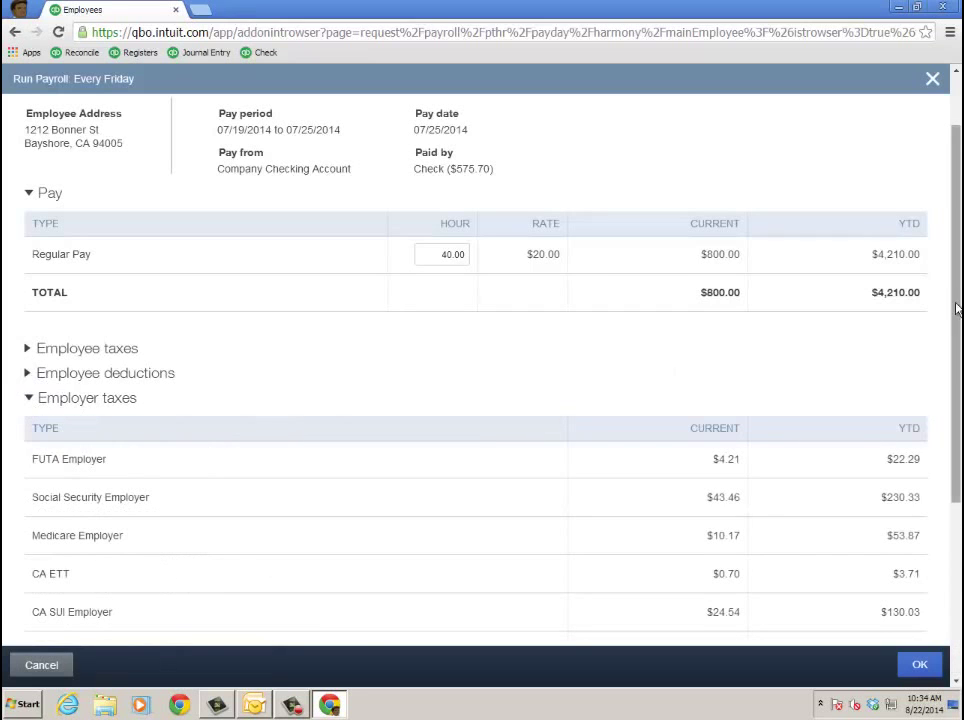
scroll(957, 385, down, 2)
scroll(493, 320, down, 1)
click(29, 241)
click(28, 423)
click(375, 427)
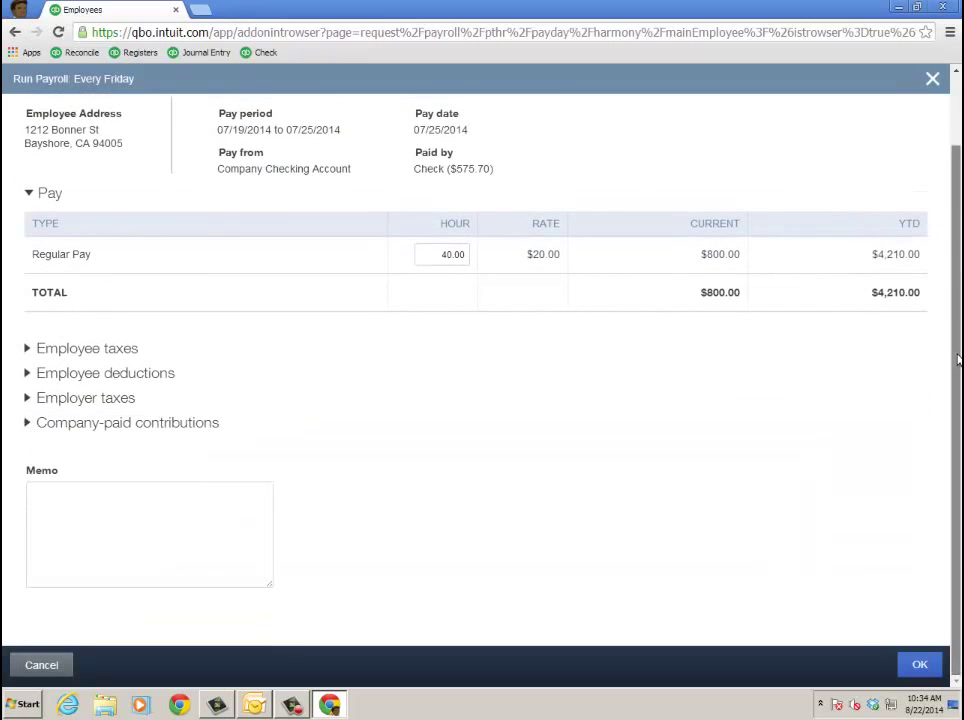
scroll(924, 589, up, 1)
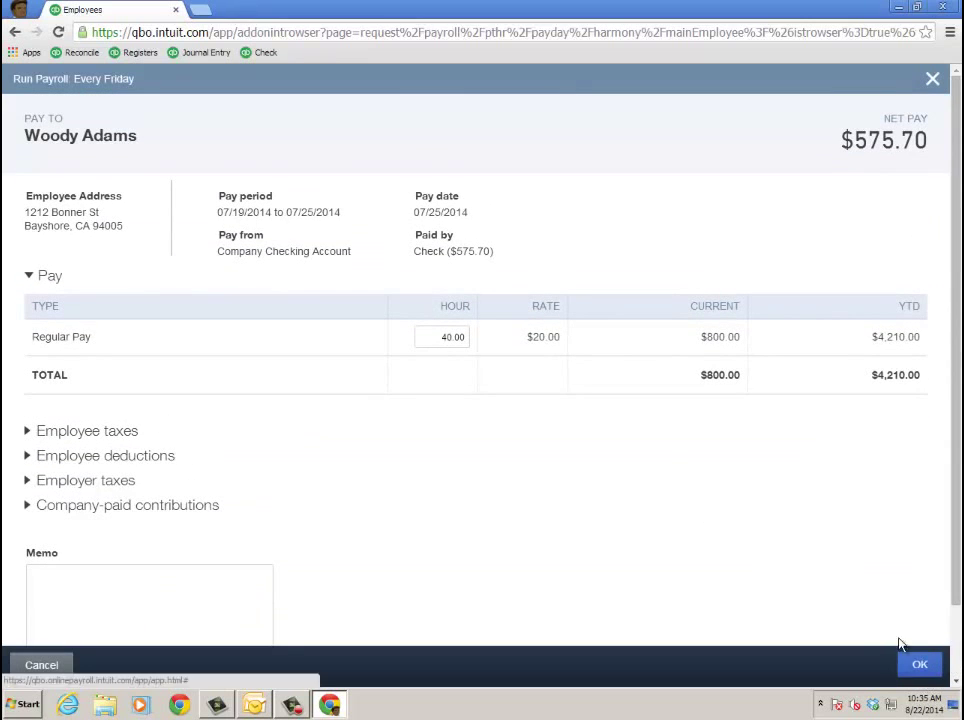
click(910, 664)
- Submit the payroll, creating paychecks 3338 through 3341, and finish it
click(888, 668)
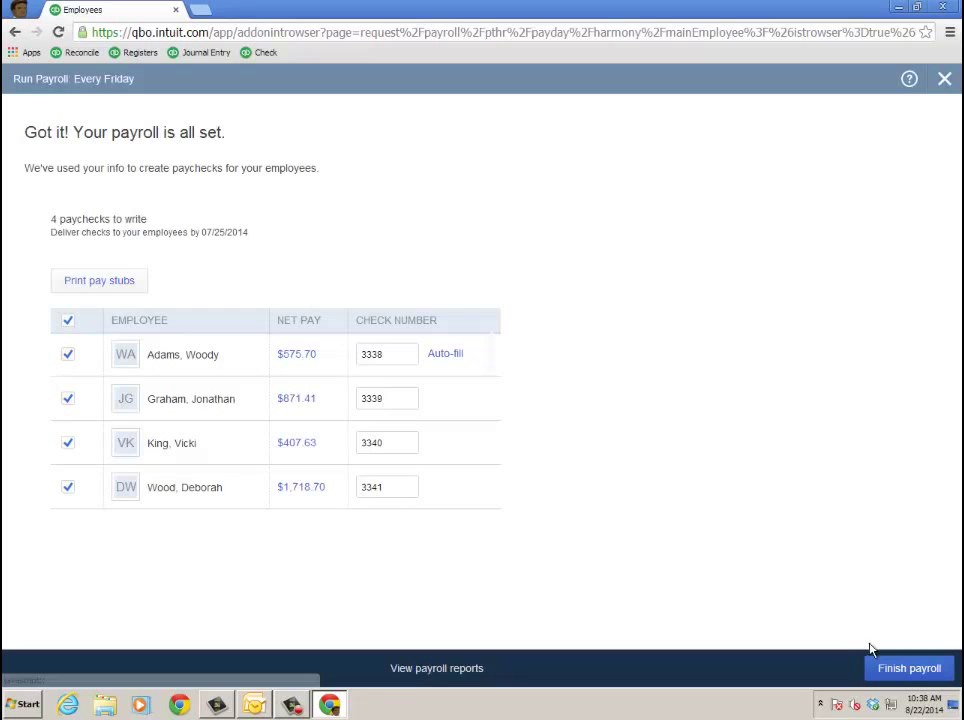
click(897, 670)
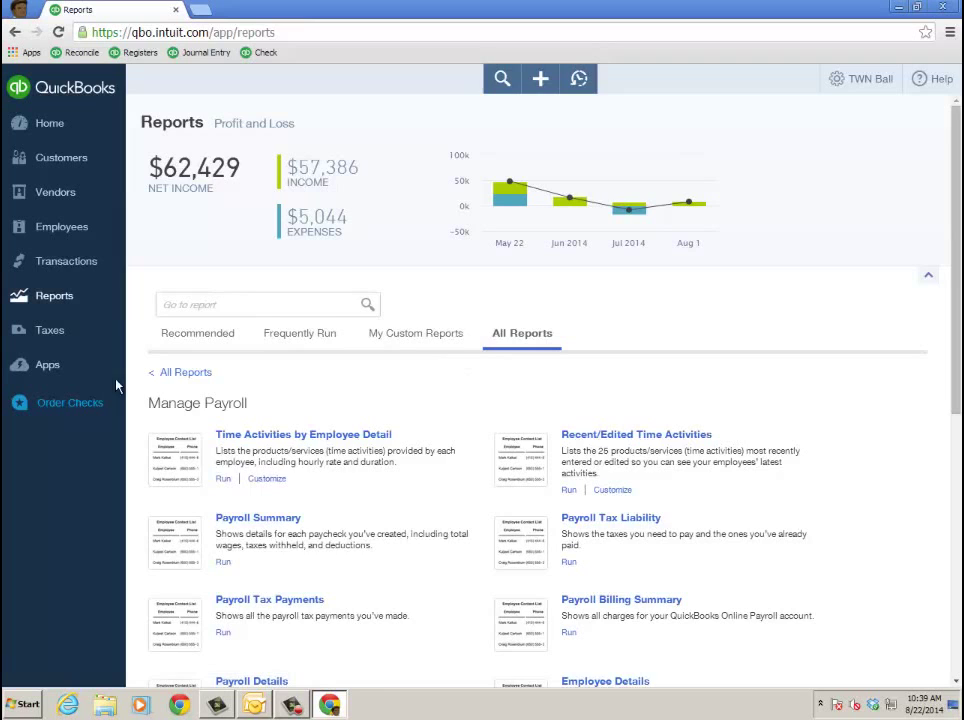
- Run the Payroll Details report from the Manage Payroll report list
scroll(413, 490, down, 1)
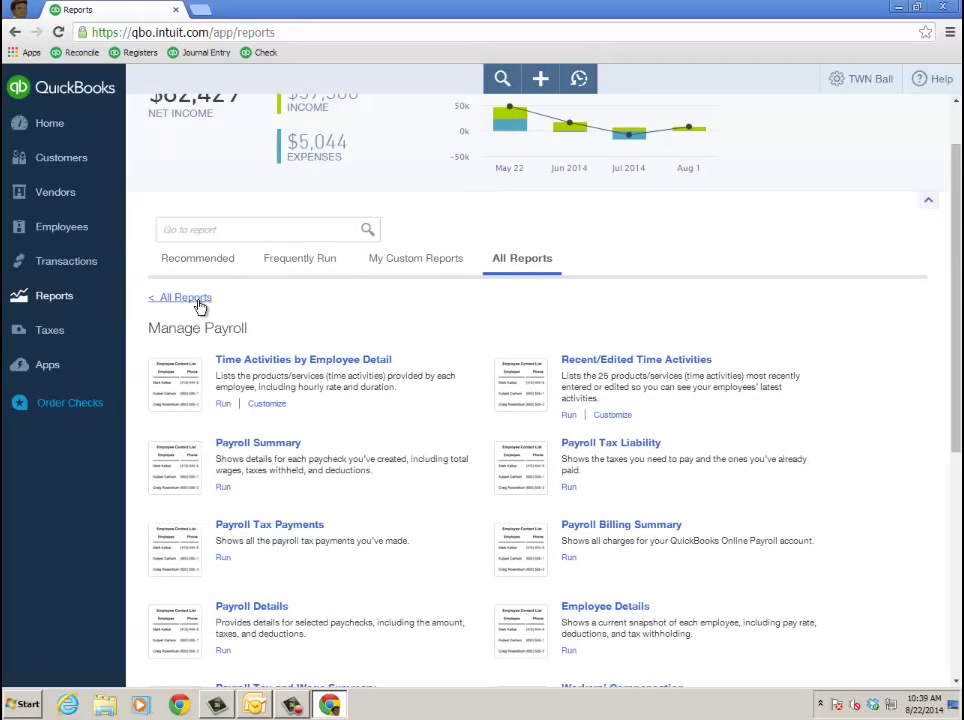
scroll(465, 524, down, 1)
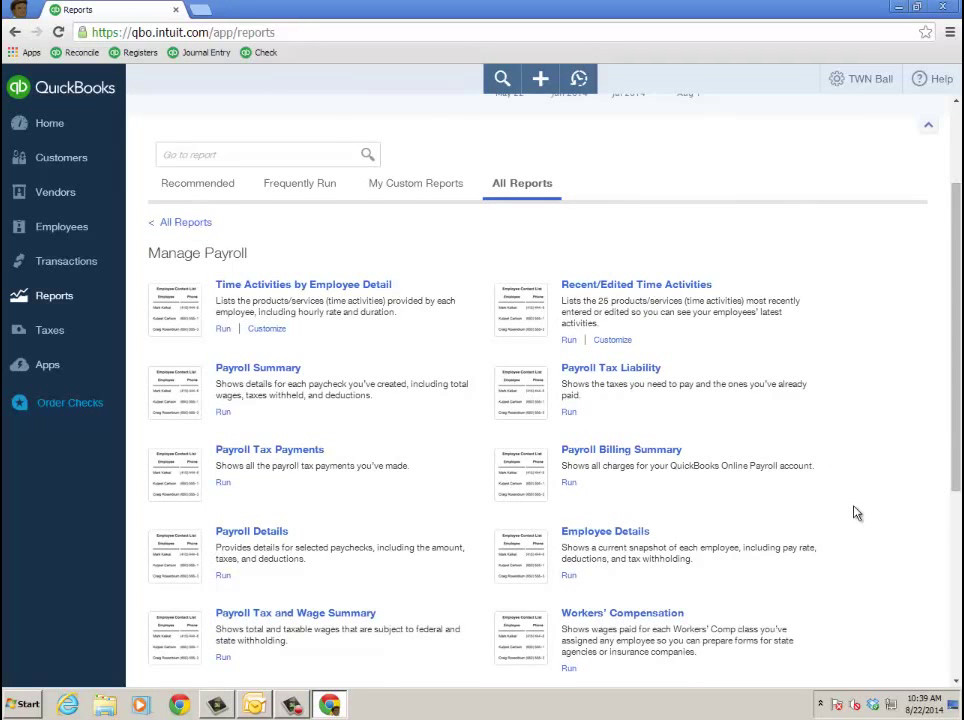
scroll(855, 512, down, 1)
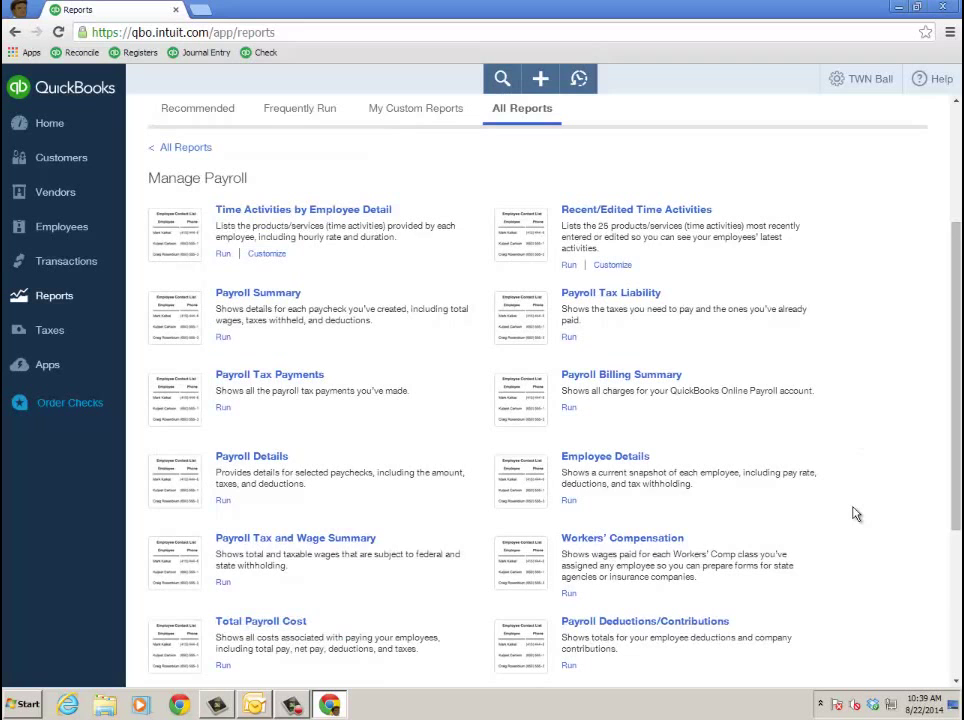
scroll(855, 513, down, 2)
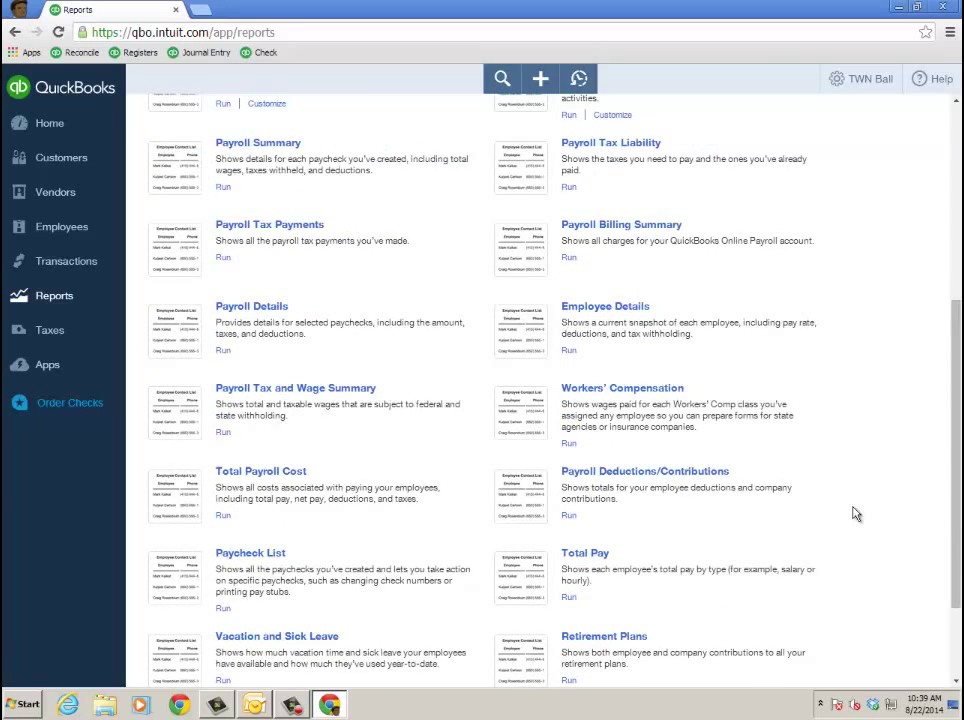
scroll(855, 513, down, 2)
scroll(858, 517, up, 2)
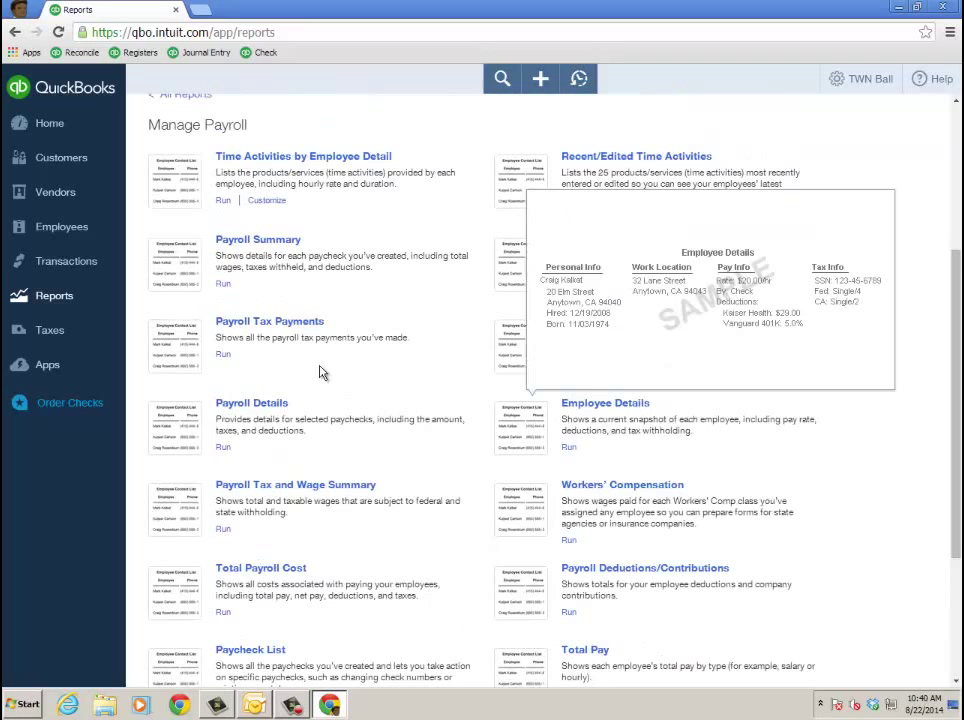
click(226, 450)
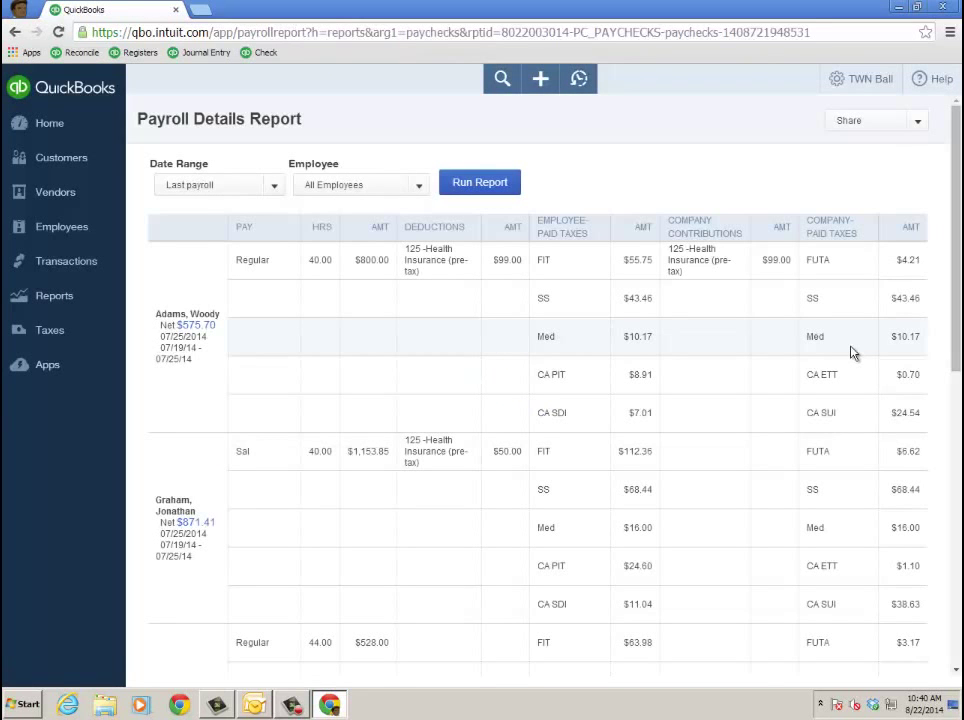
- Scroll through the 07/25/2014 Payroll Details Report
scroll(876, 458, down, 3)
scroll(877, 477, up, 3)
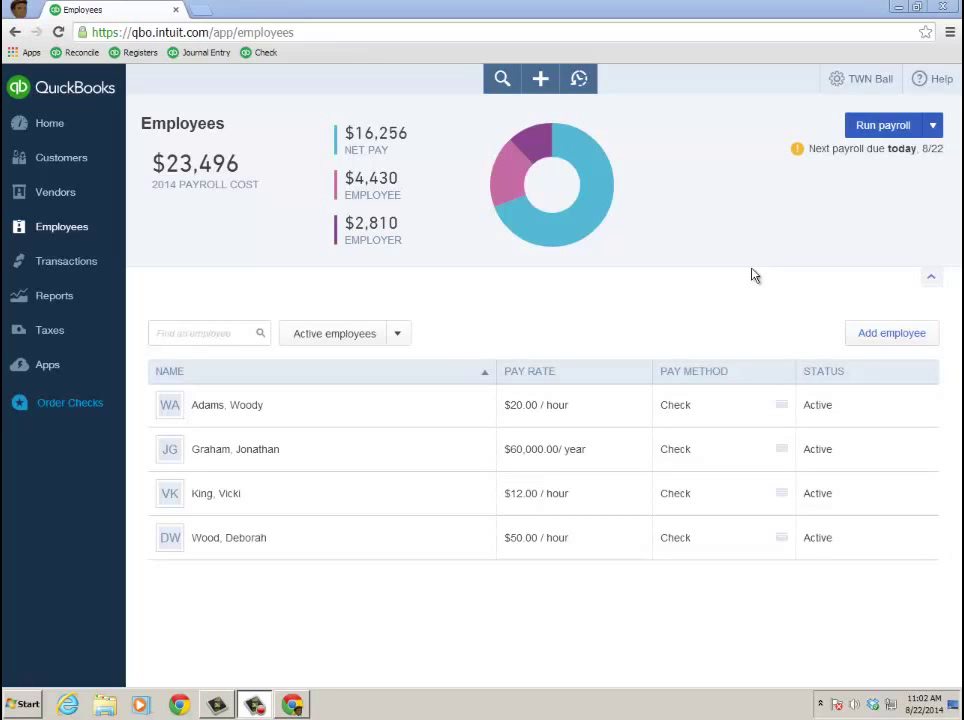
- Open the Tax Liability Report from the Payroll Tax Center, showing $895.01 federal taxes owed
click(58, 333)
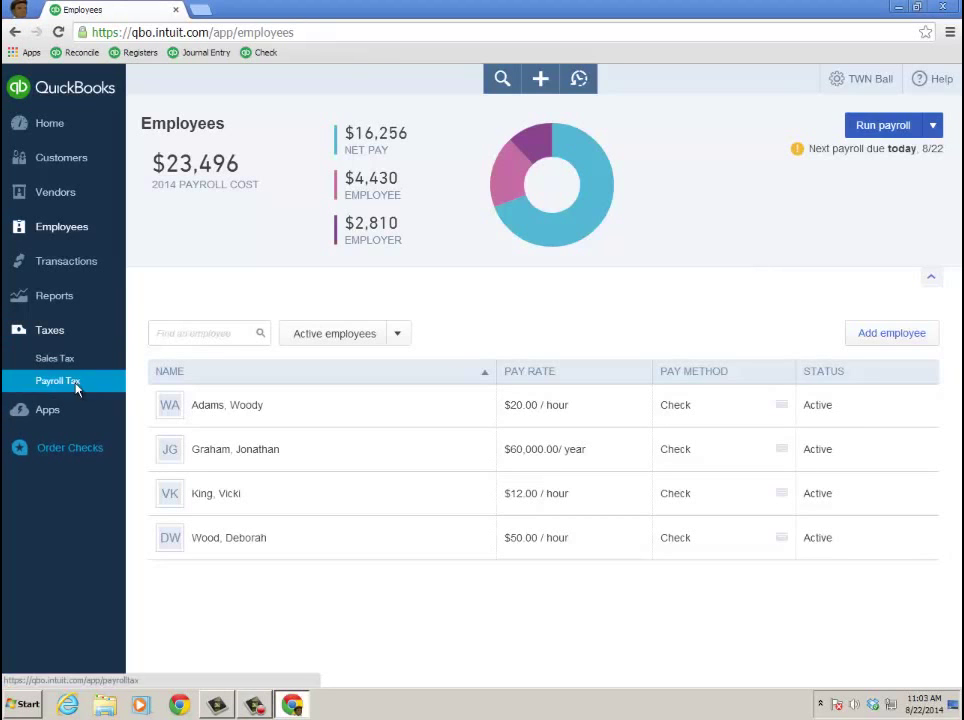
click(77, 388)
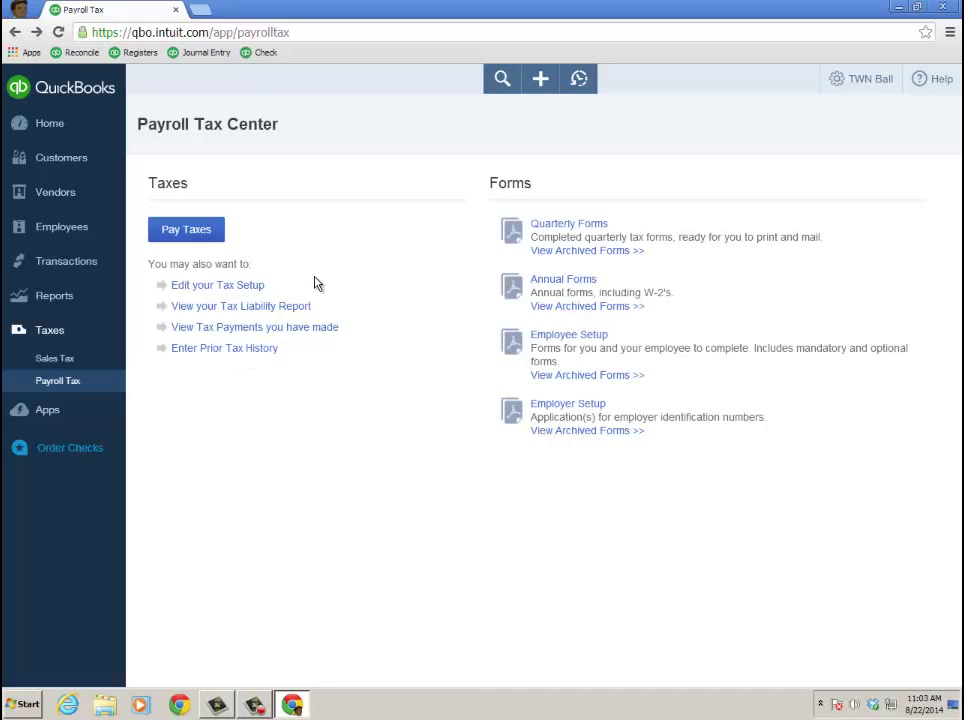
click(268, 307)
scroll(469, 501, down, 3)
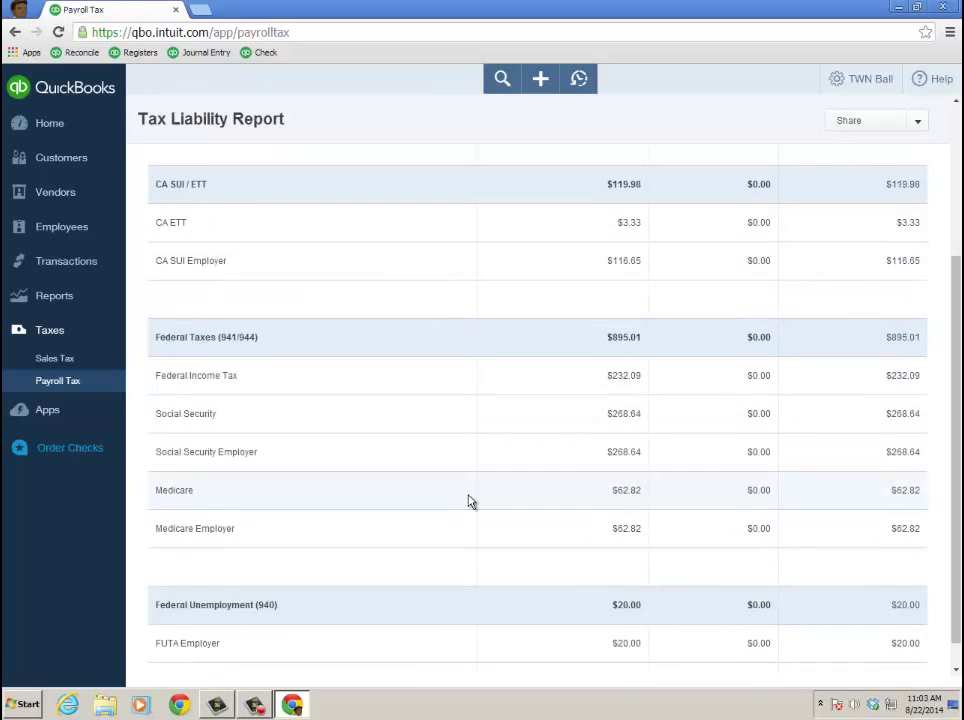
scroll(470, 502, up, 3)
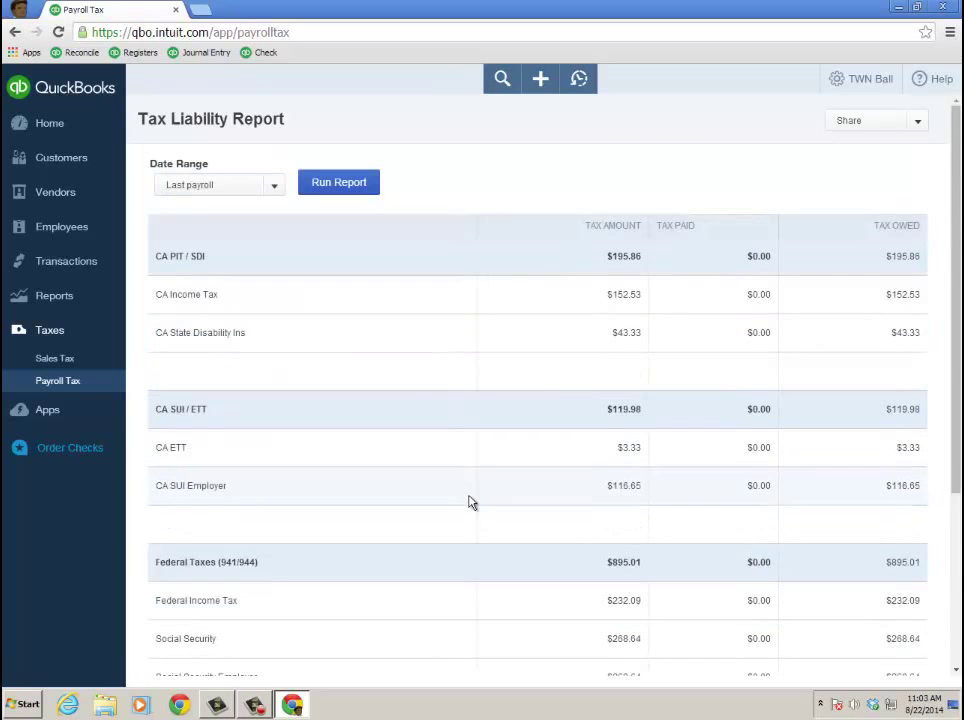
- Return to the Payroll Tax Center and open the Tax Setup Overview (941 monthly depositor, CA SUI 3.50%)
click(15, 32)
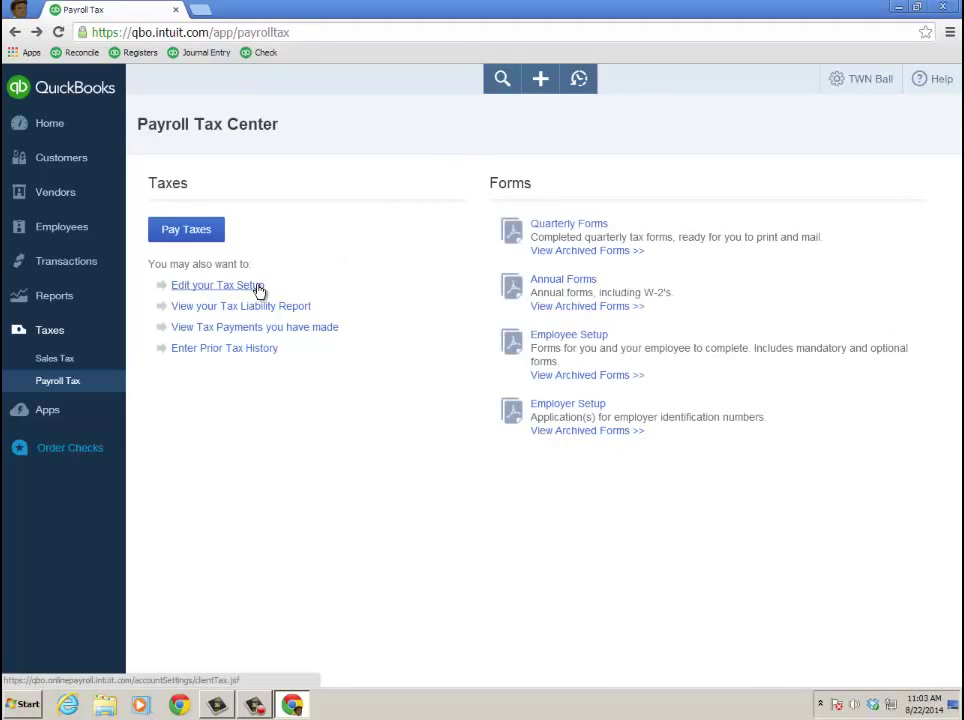
click(334, 290)
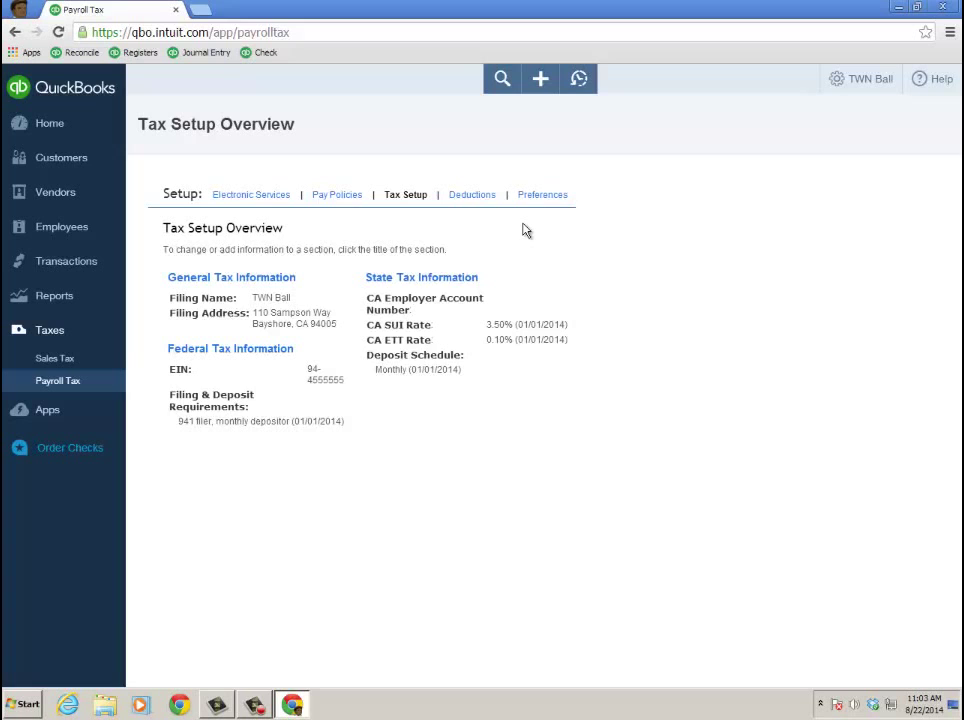
click(838, 88)
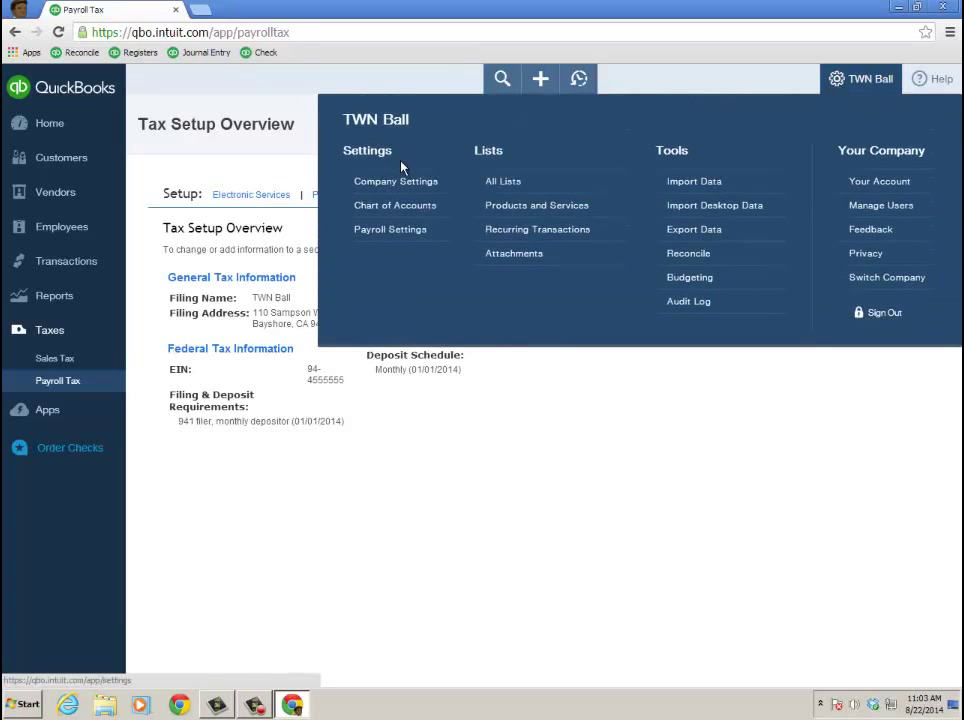
click(835, 80)
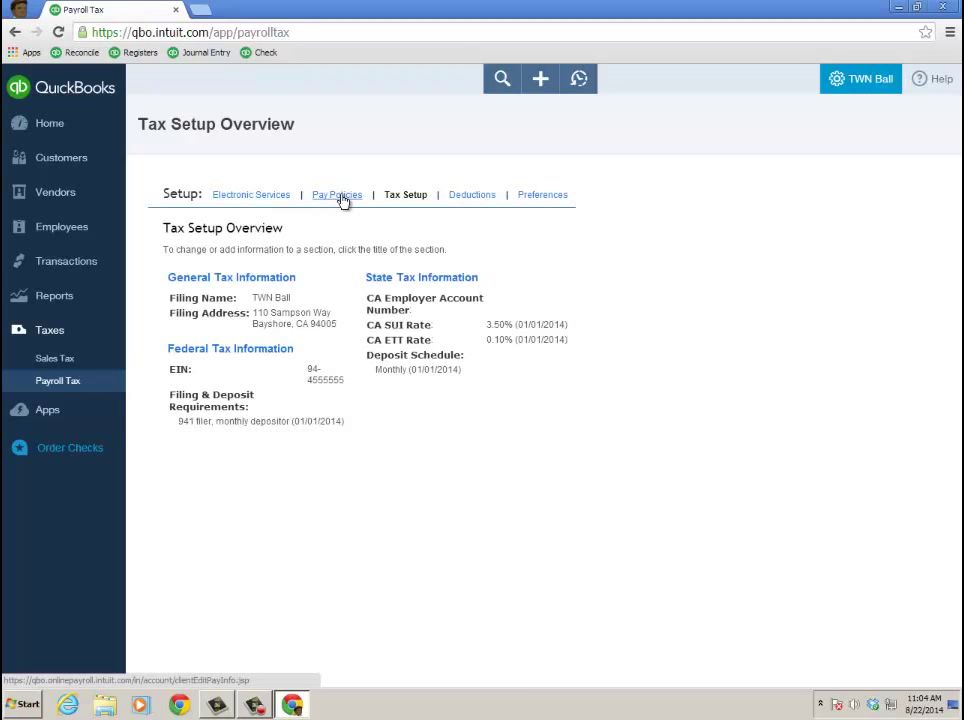
- On the Deductions tab, add a new deduction/contribution with Health Insurance as its category
click(471, 202)
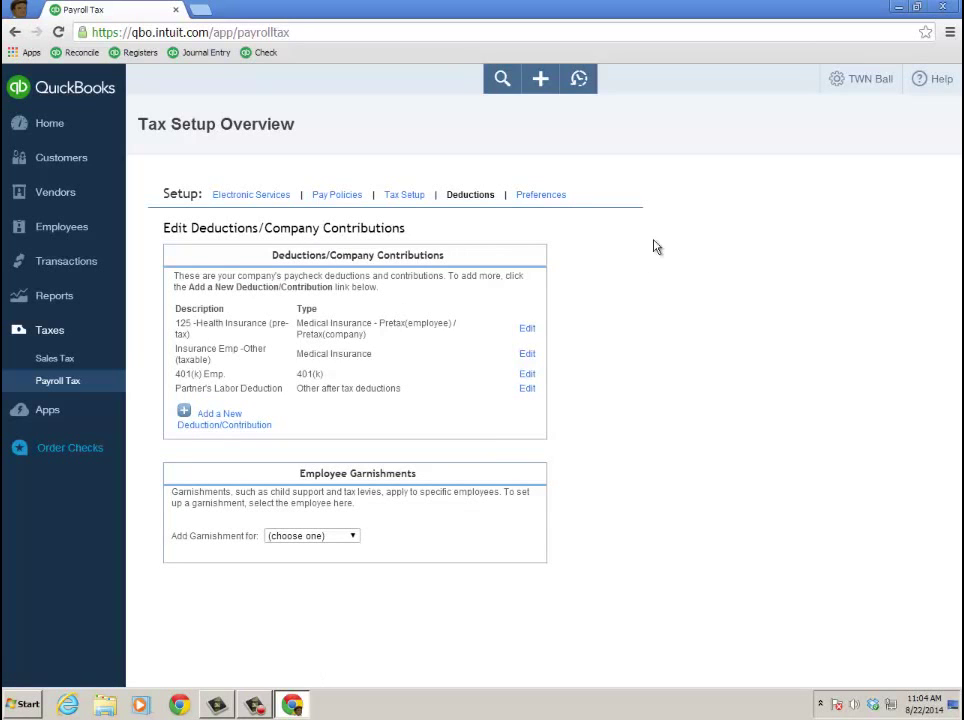
click(233, 421)
click(385, 325)
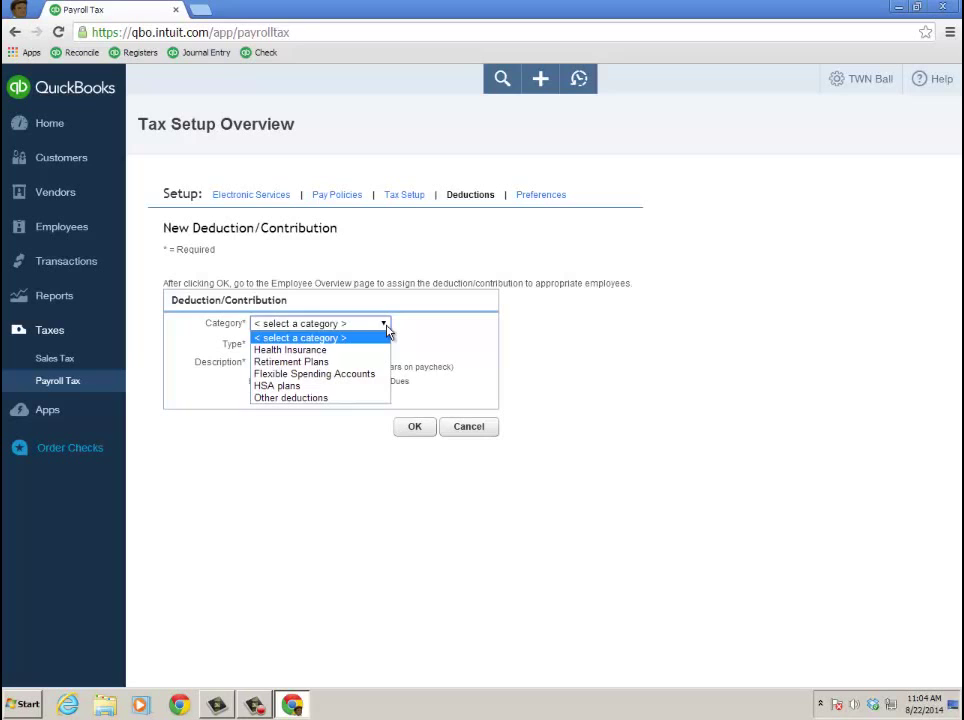
click(385, 328)
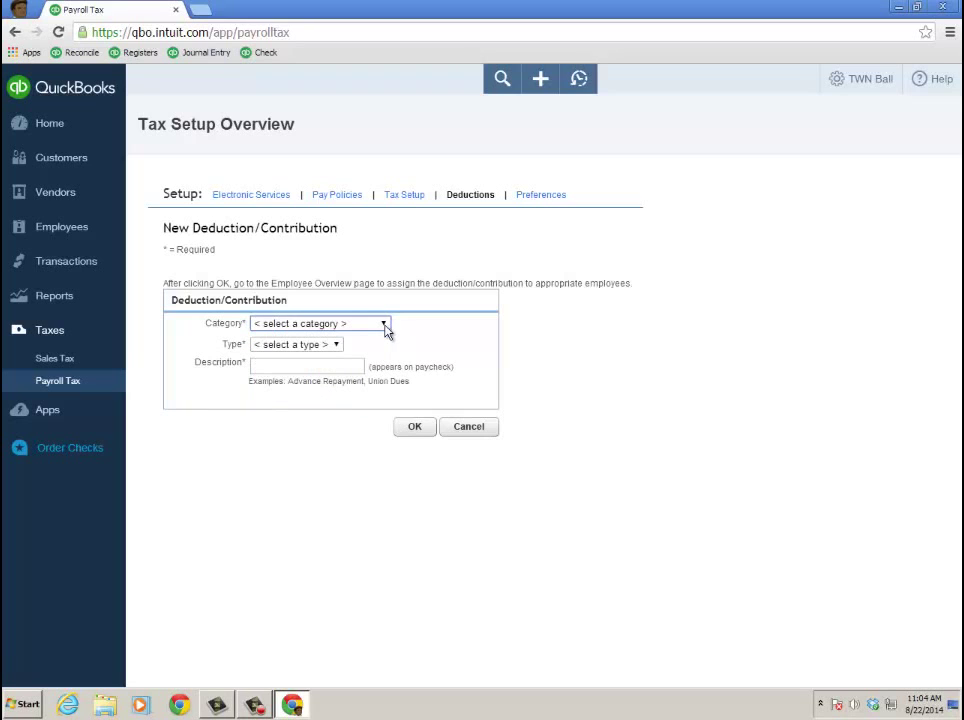
click(336, 344)
click(387, 325)
click(318, 351)
click(341, 345)
click(341, 345)
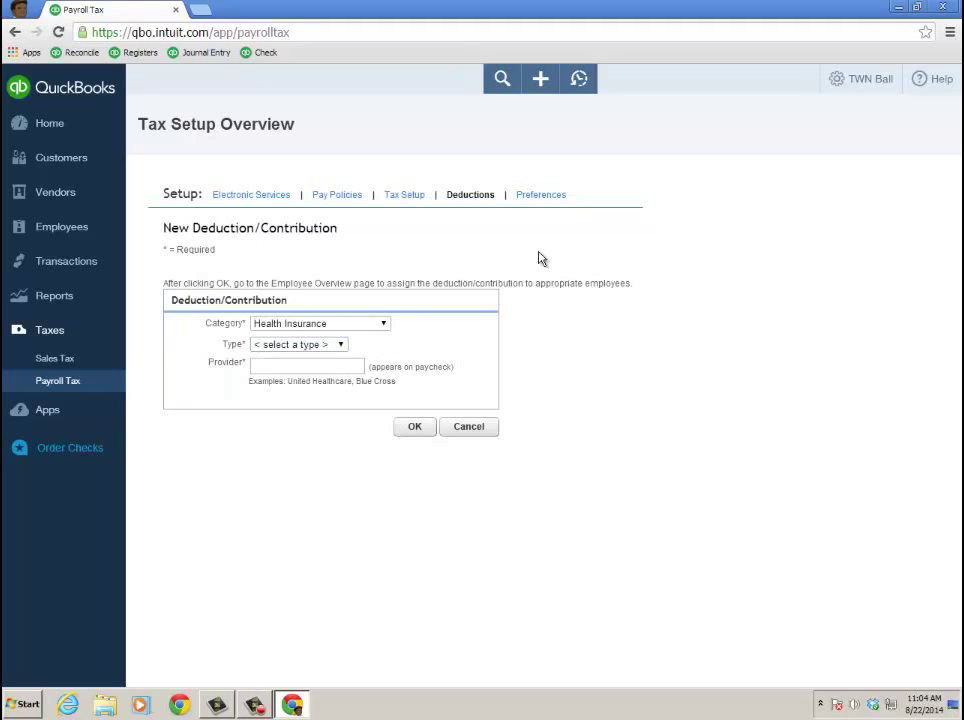
- Check the payroll email reminder preferences, cancel without changes, and return to Payroll Tax
click(546, 200)
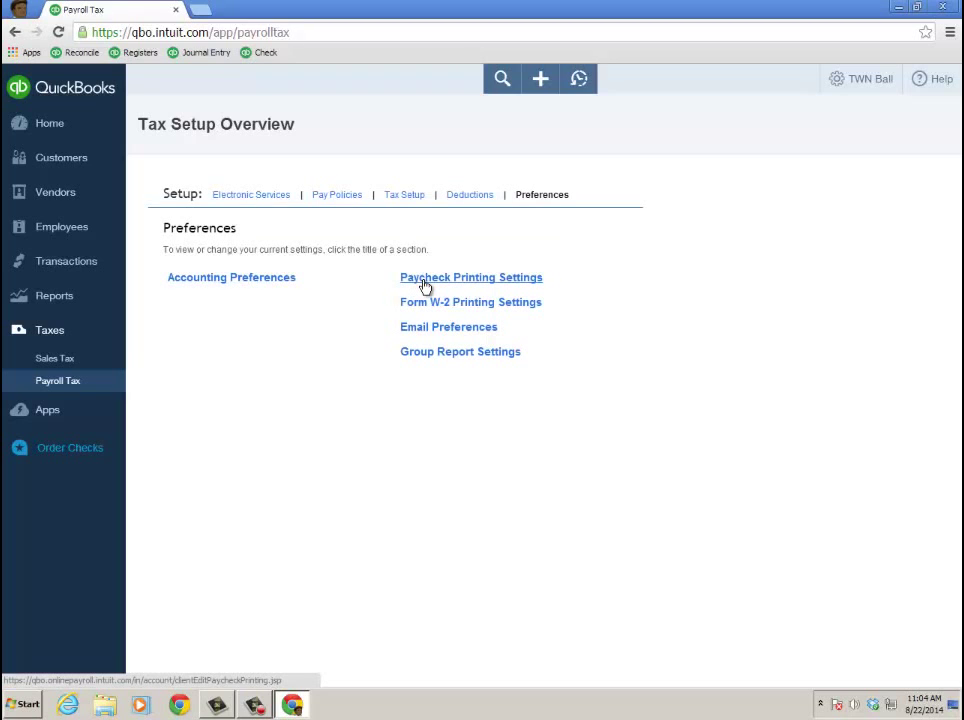
click(469, 337)
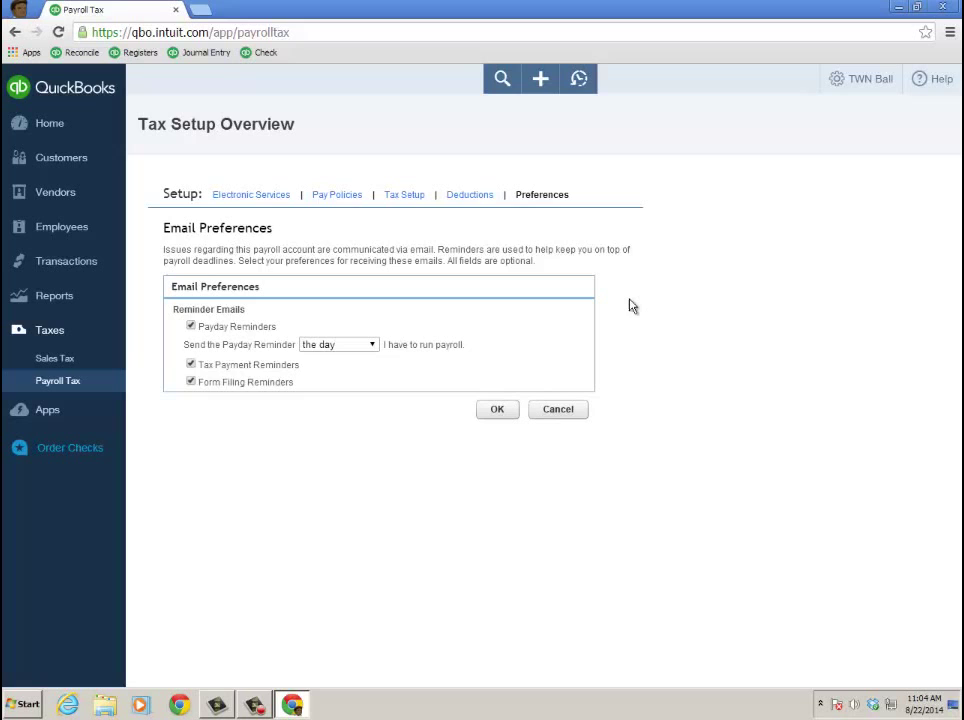
click(558, 409)
click(58, 381)
- Show the Pay Taxes list, then cancel the first payment at the employer-number warning
click(213, 232)
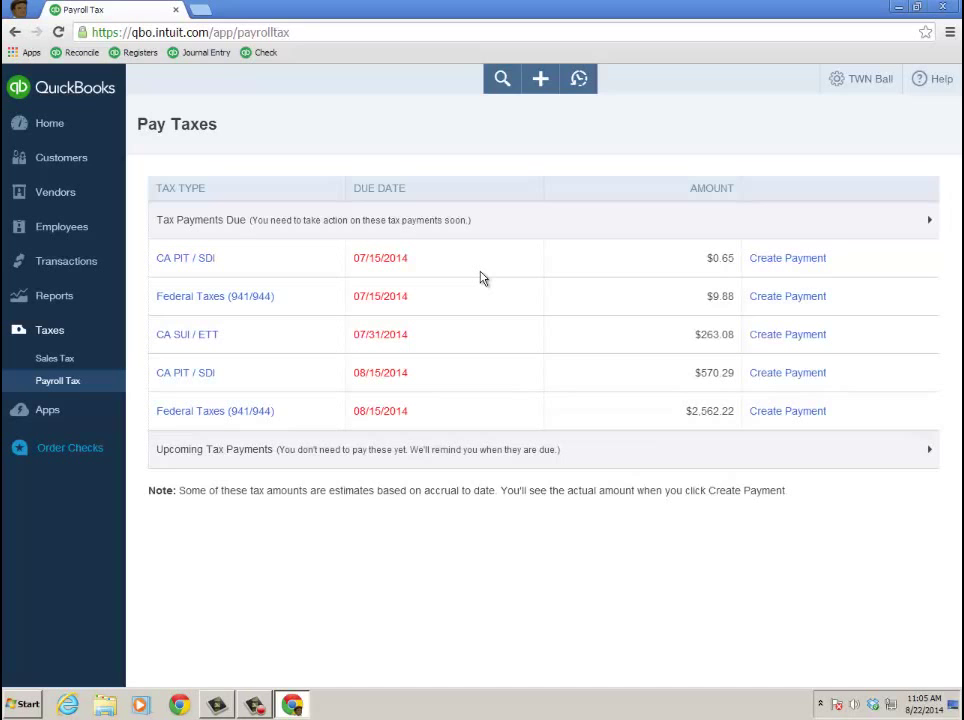
click(773, 262)
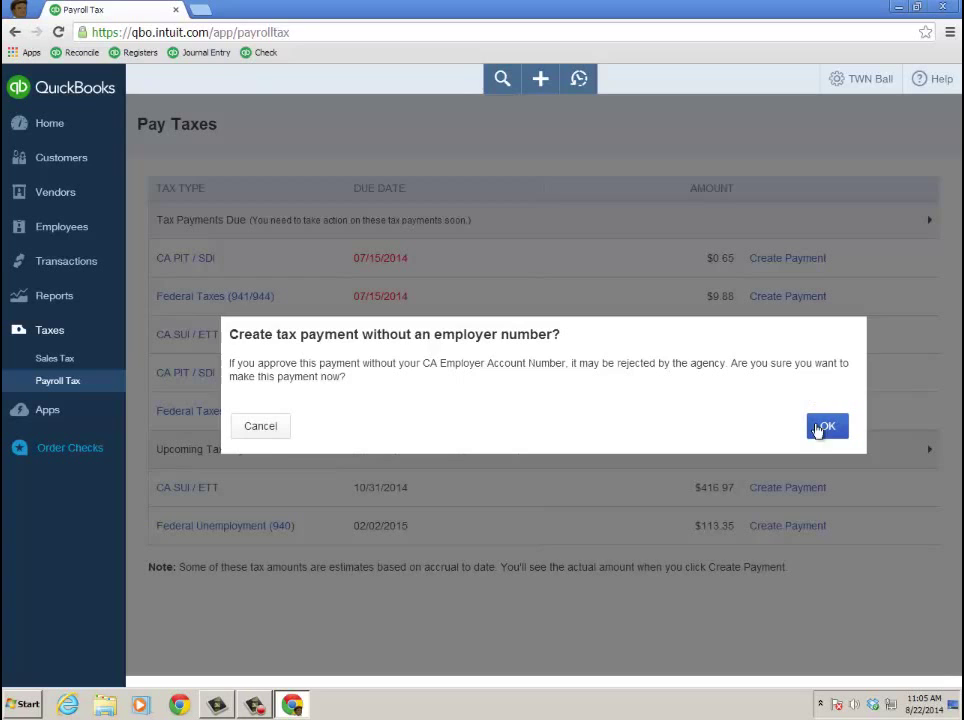
click(260, 430)
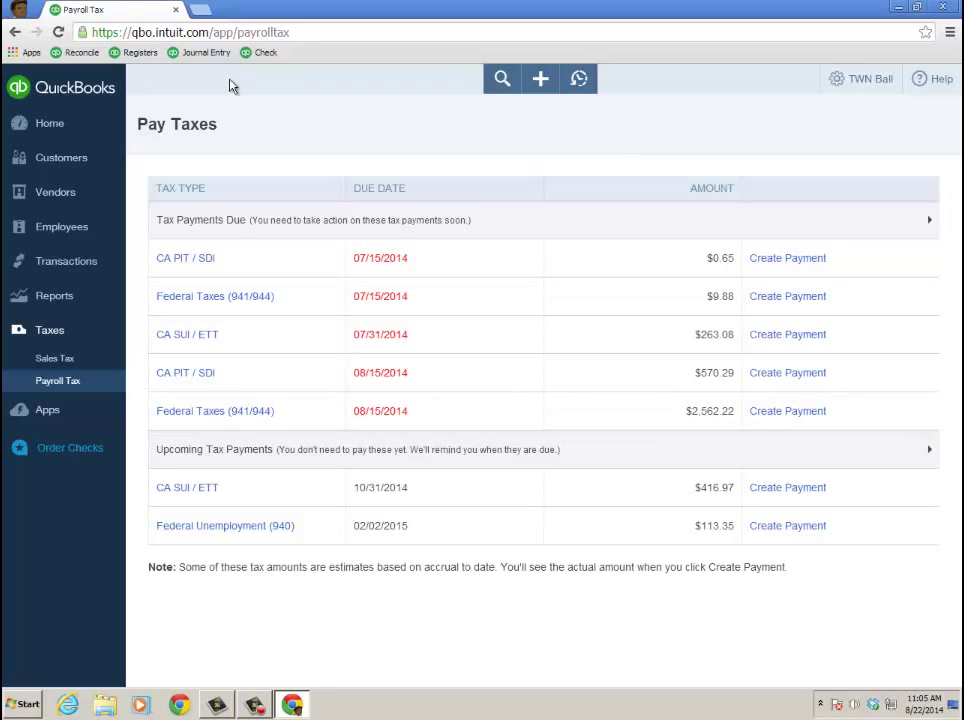
- Preview the Q3 2014 Form 941 totaling $2,562.22, then go back to the Payroll Tax Center
click(16, 33)
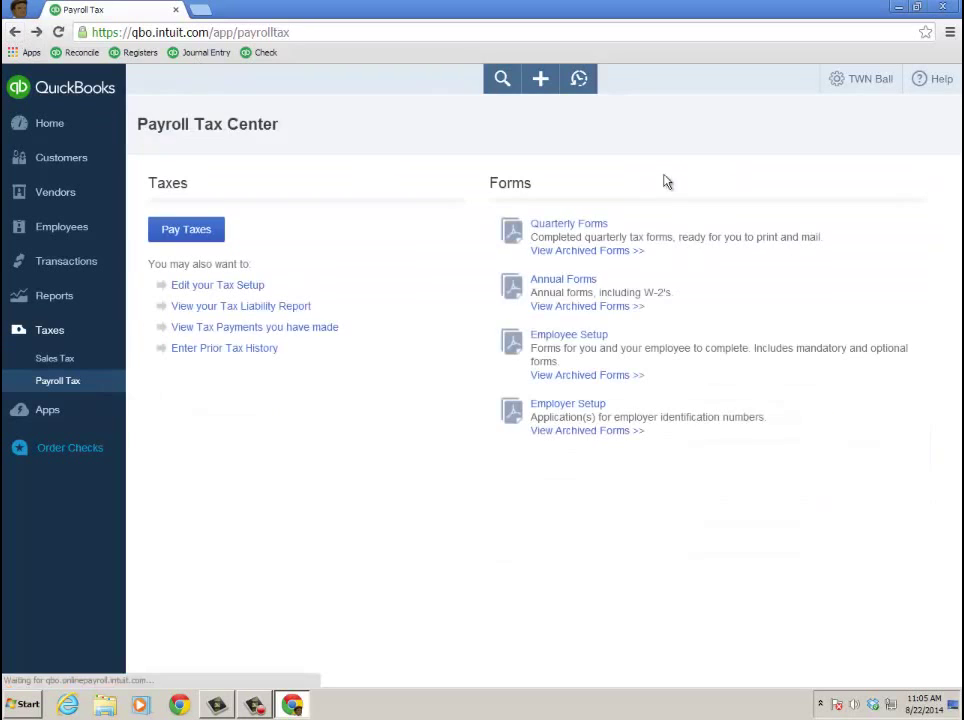
click(596, 225)
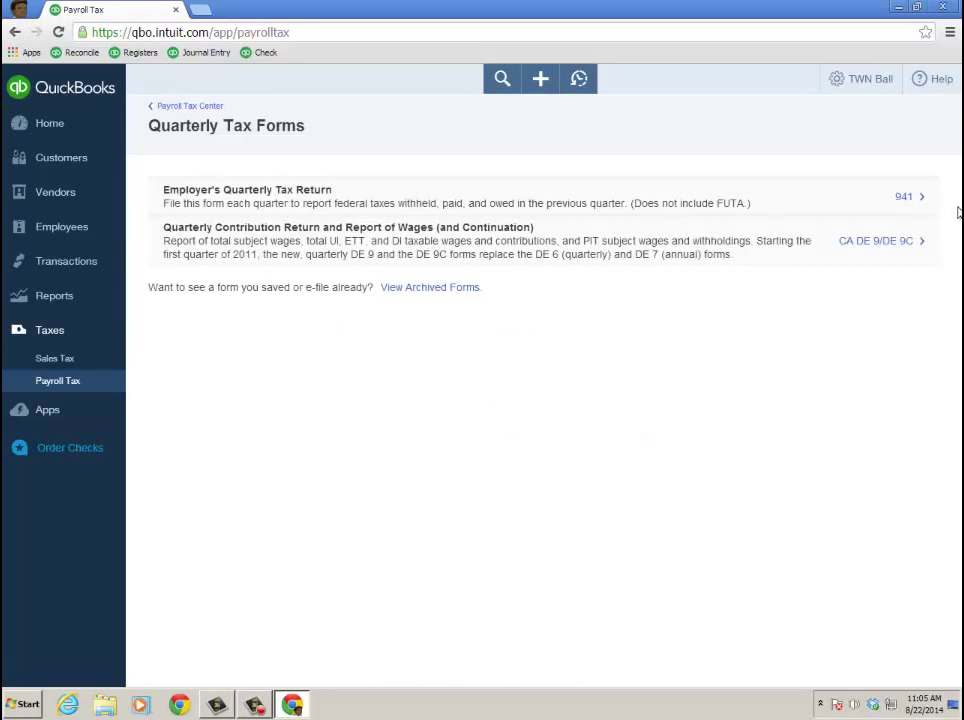
click(904, 200)
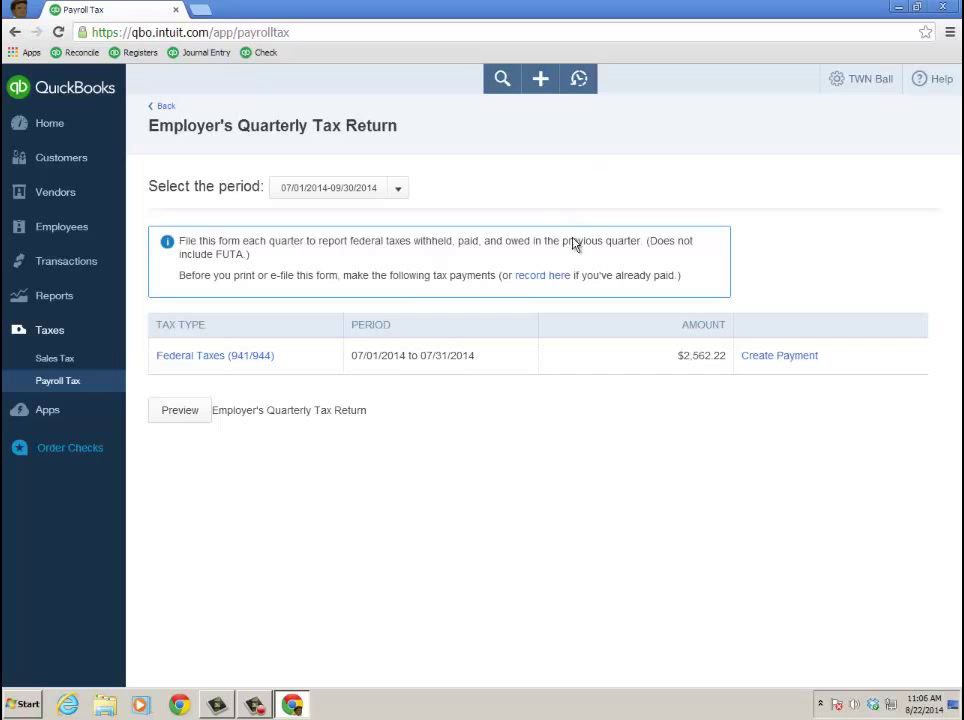
click(180, 411)
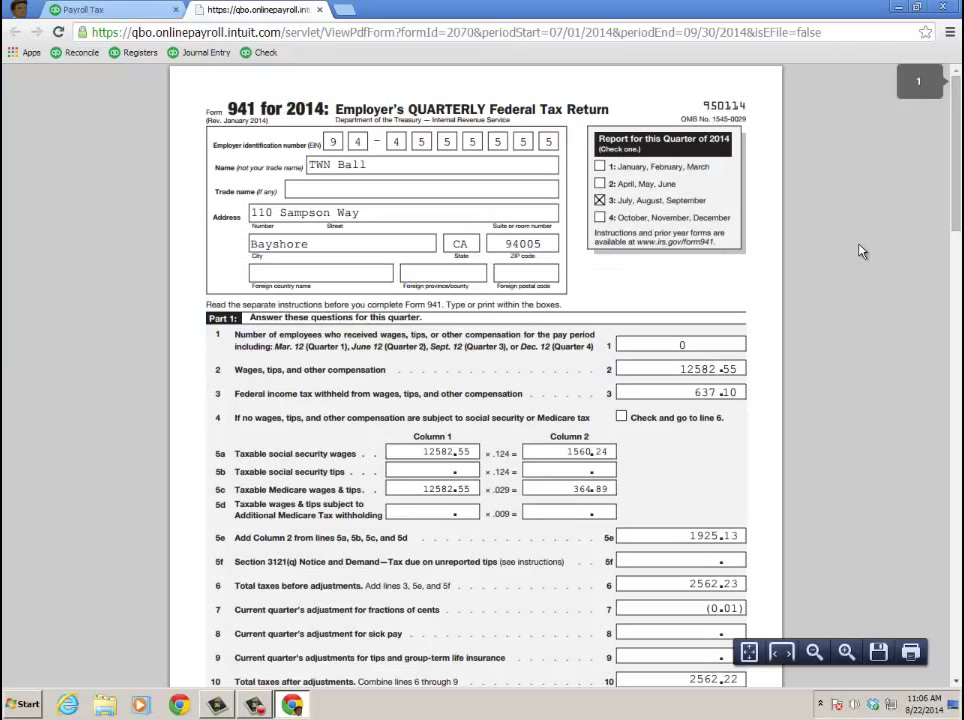
click(320, 10)
click(63, 385)
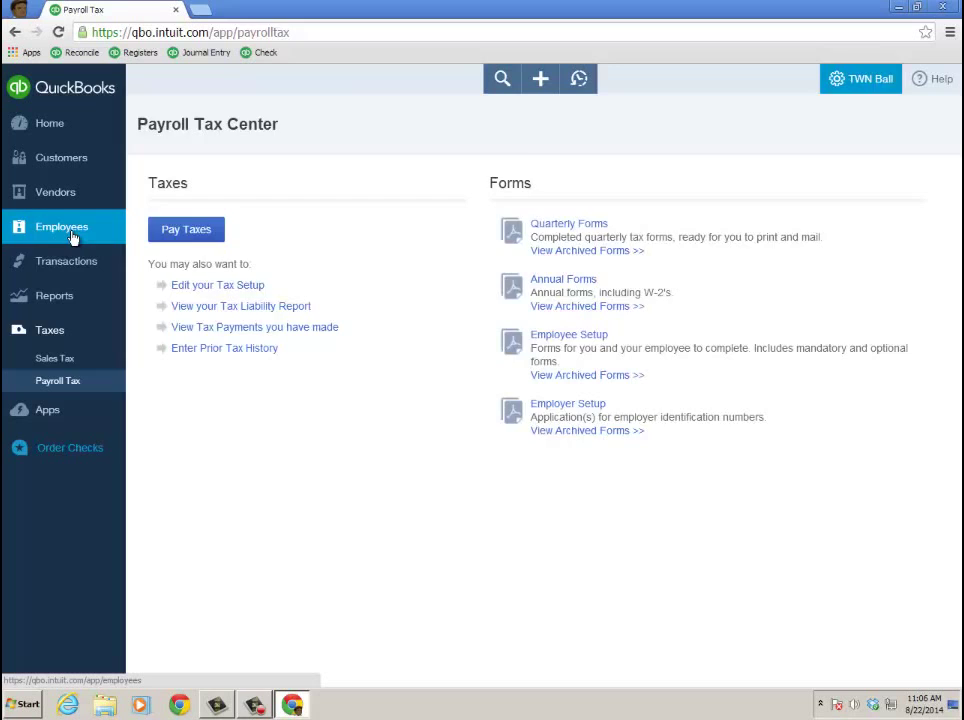
- Open the first employee and review their $20.00/hour, weekly check pay and $99.00 health deduction
click(73, 237)
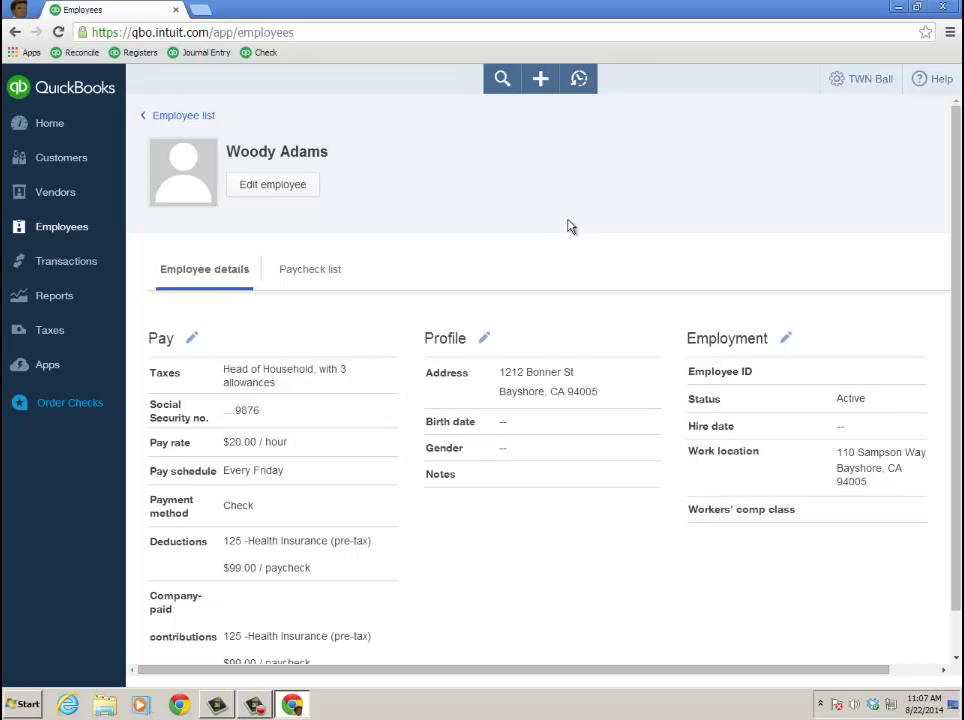
scroll(570, 227, down, 1)
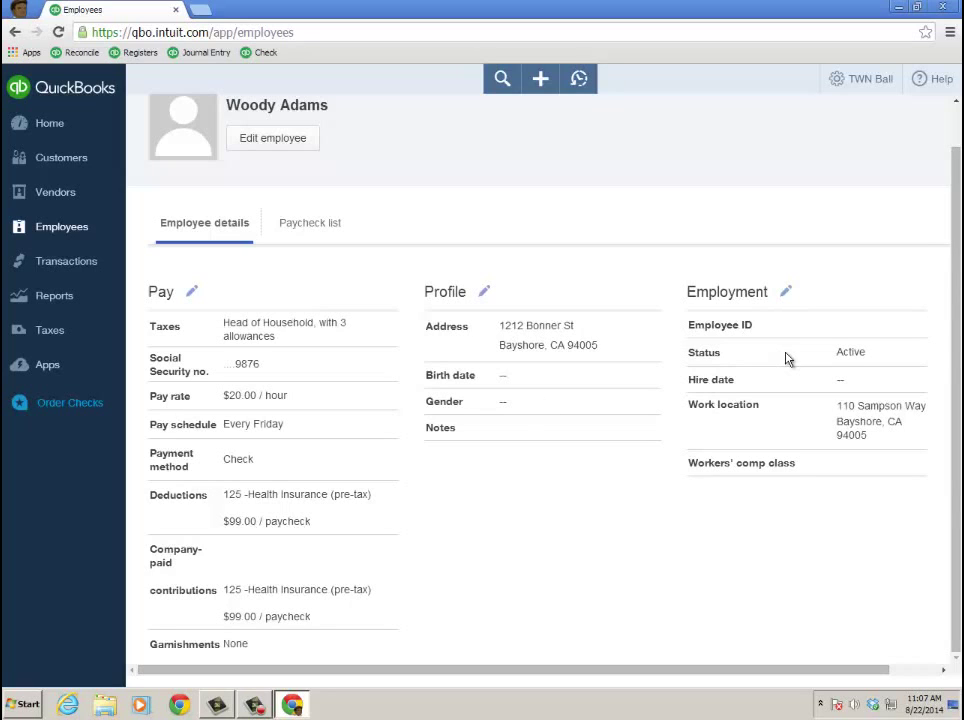
- Tick Employee Advance under 'Even more ways to pay' in the employee's pay setup and save
click(192, 293)
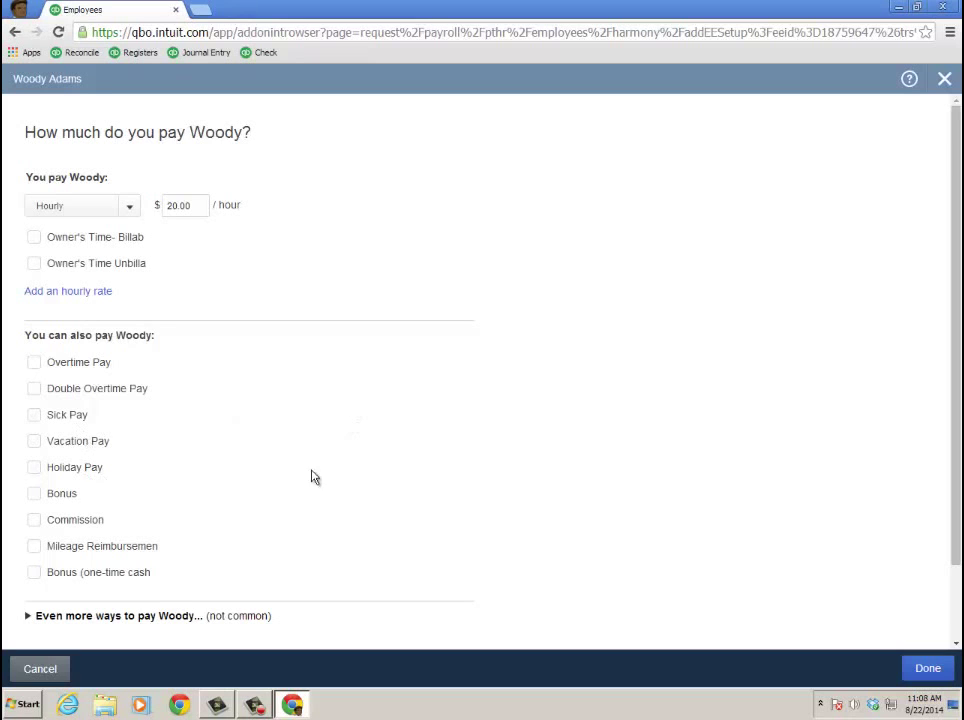
scroll(325, 477, down, 1)
click(118, 540)
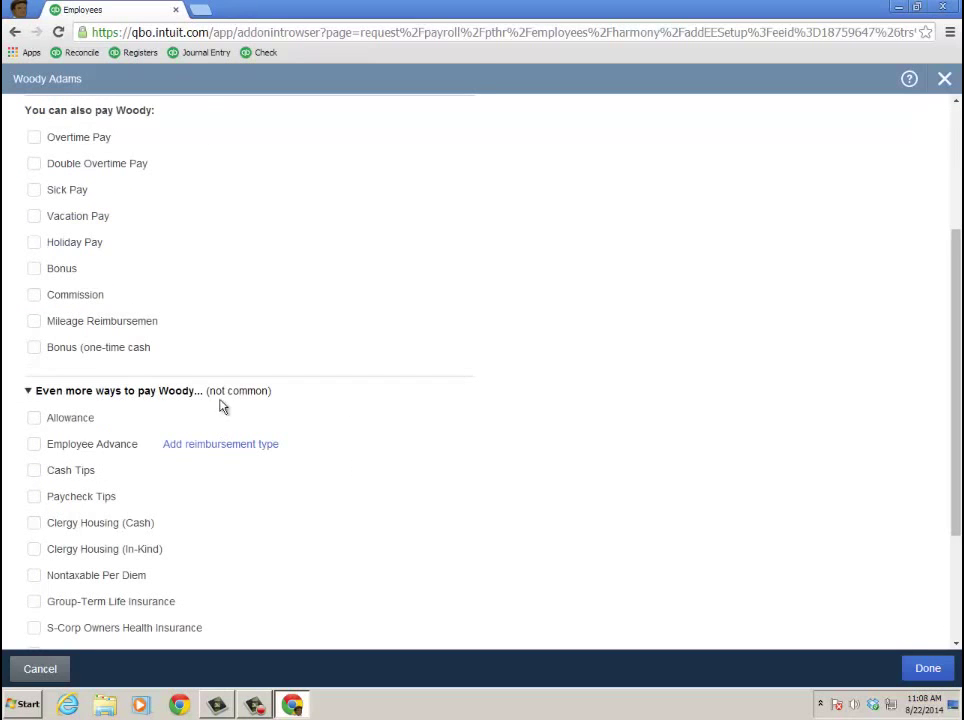
click(117, 452)
click(928, 668)
click(928, 668)
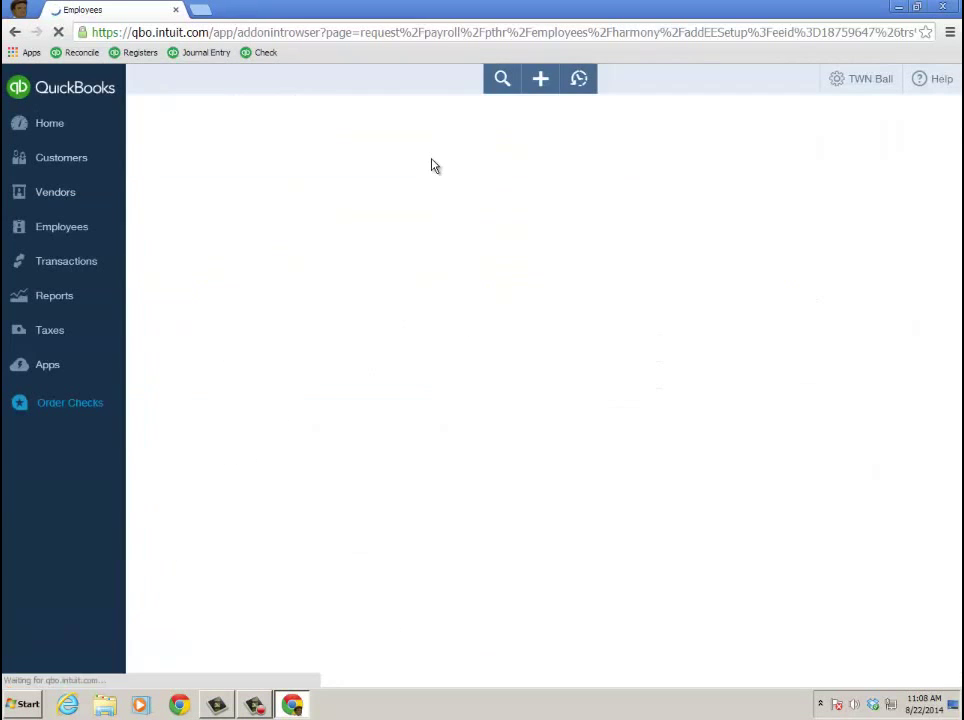